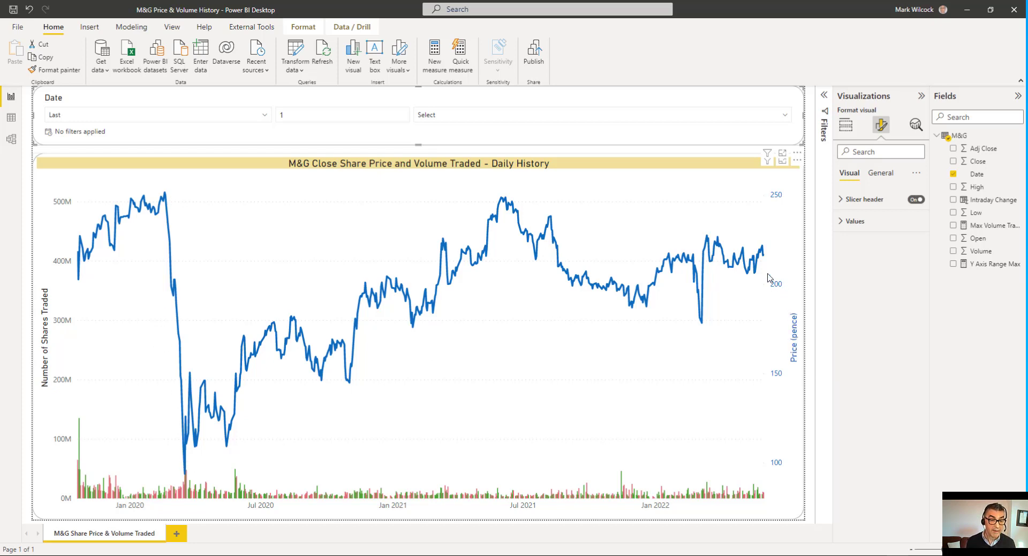
# Set the relative Date slicer to show the last 6 Months instead of 6 Weeks
pyautogui.moveTo(764, 257)
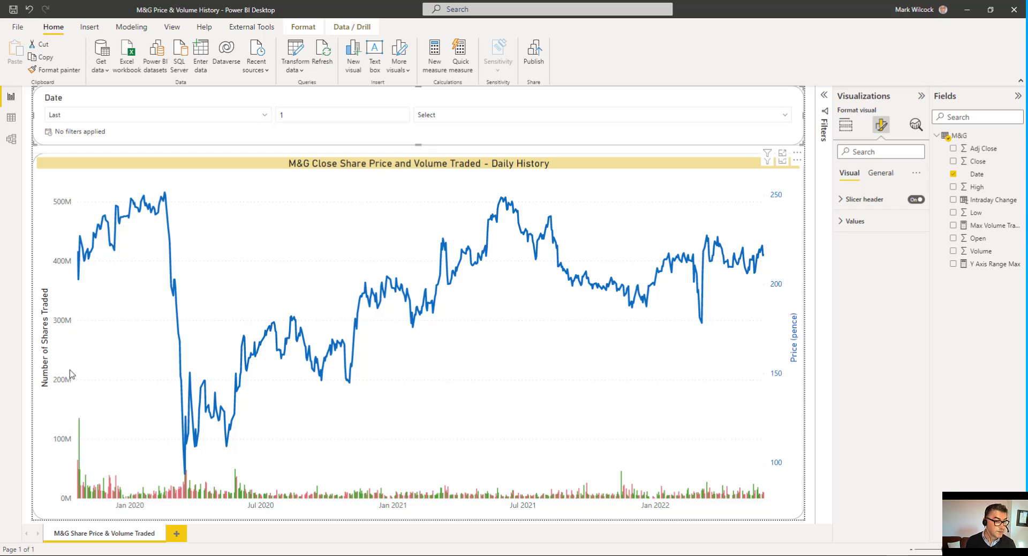
pyautogui.click(307, 113)
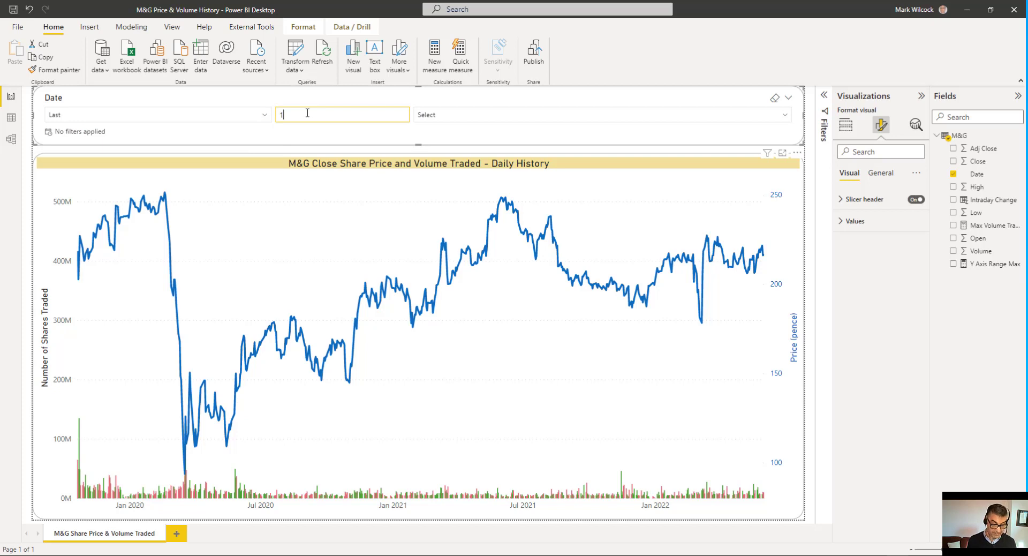
pyautogui.write('6')
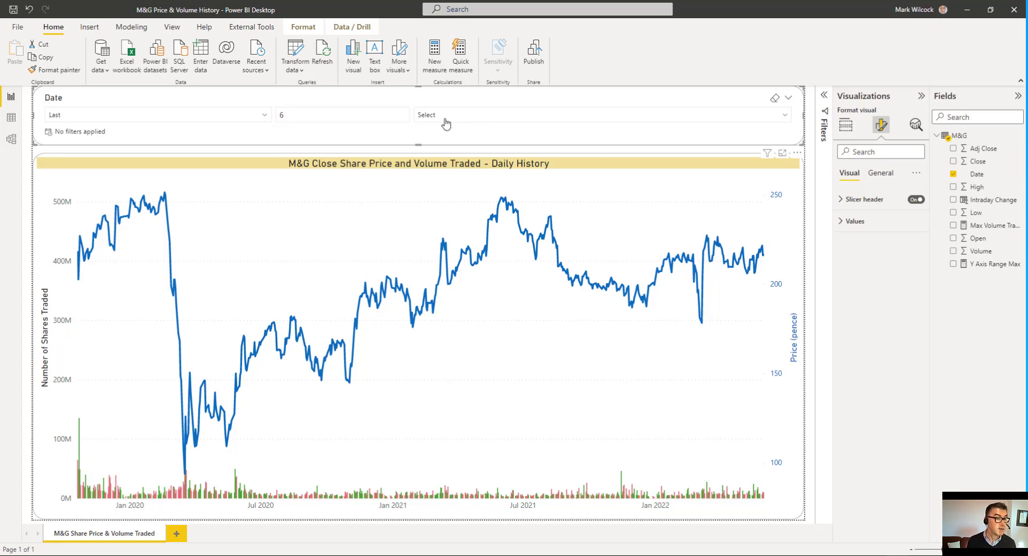
pyautogui.click(444, 116)
pyautogui.click(444, 181)
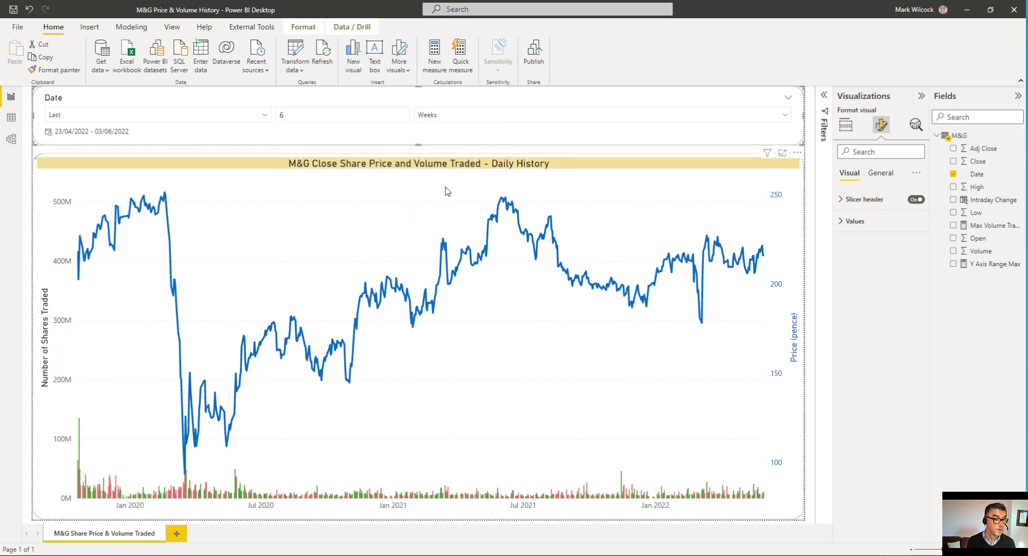
pyautogui.click(457, 126)
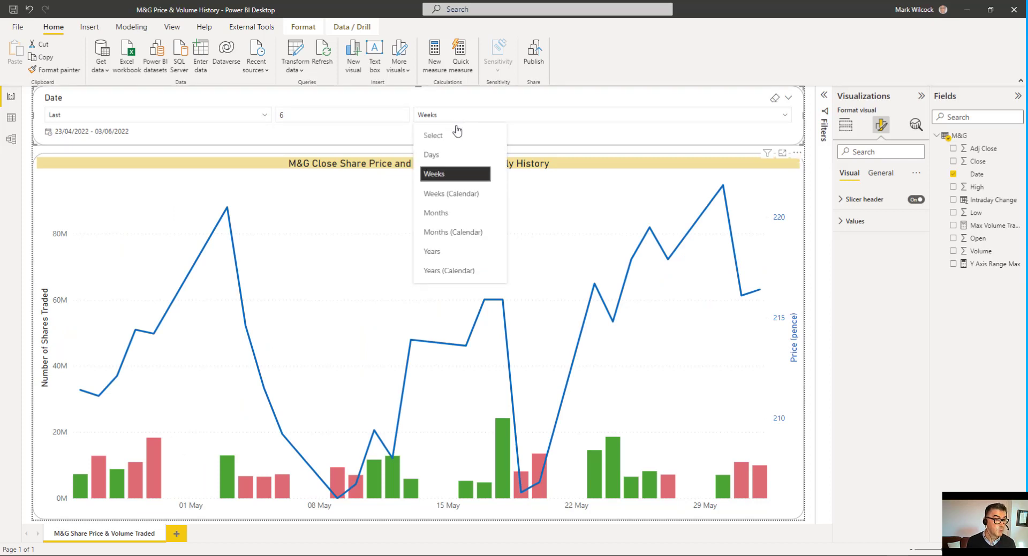
pyautogui.click(443, 214)
pyautogui.moveTo(545, 472)
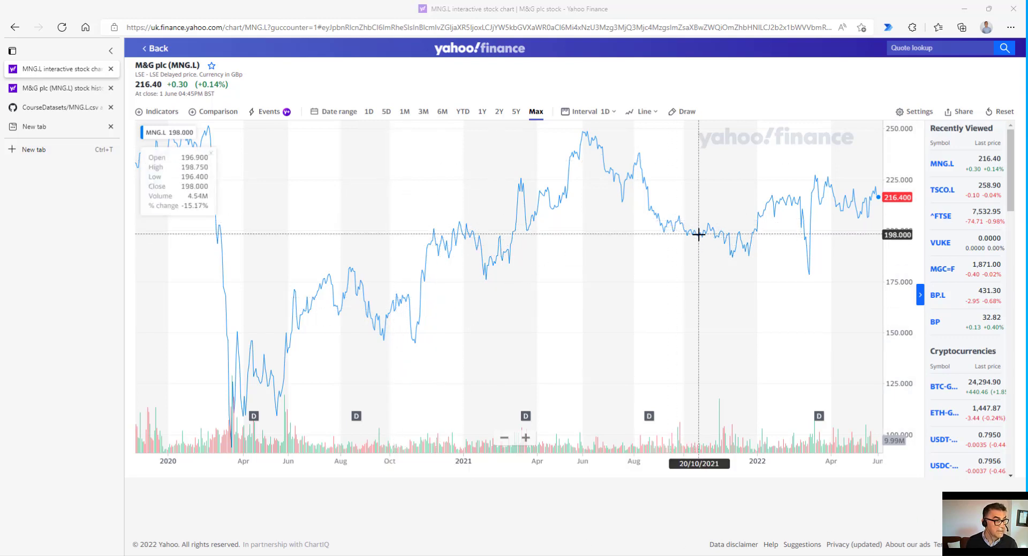
# Download M&G plc's Yahoo Finance daily price history (Oct 2019 – Jun 2022) as MNG.L (3).csv
pyautogui.click(76, 92)
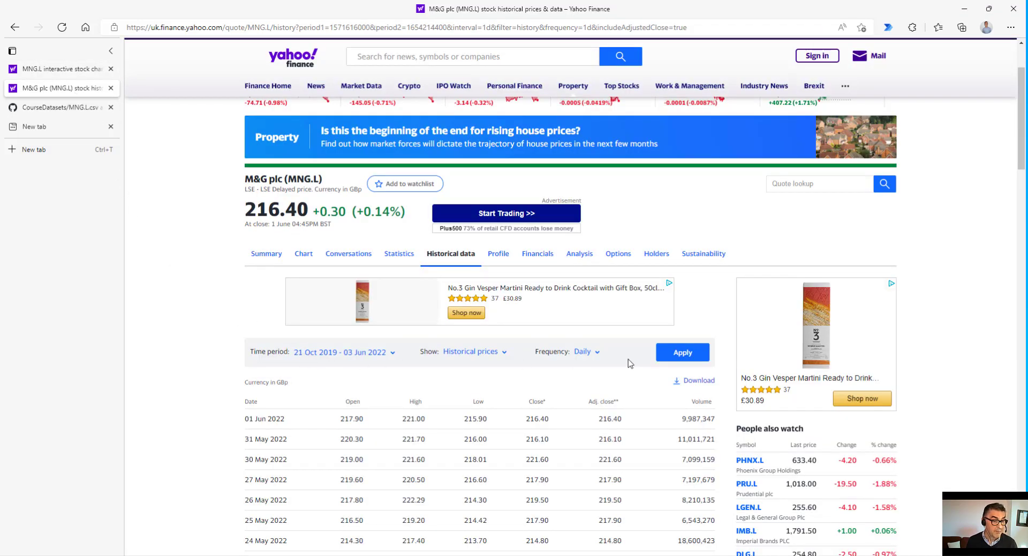
pyautogui.click(696, 381)
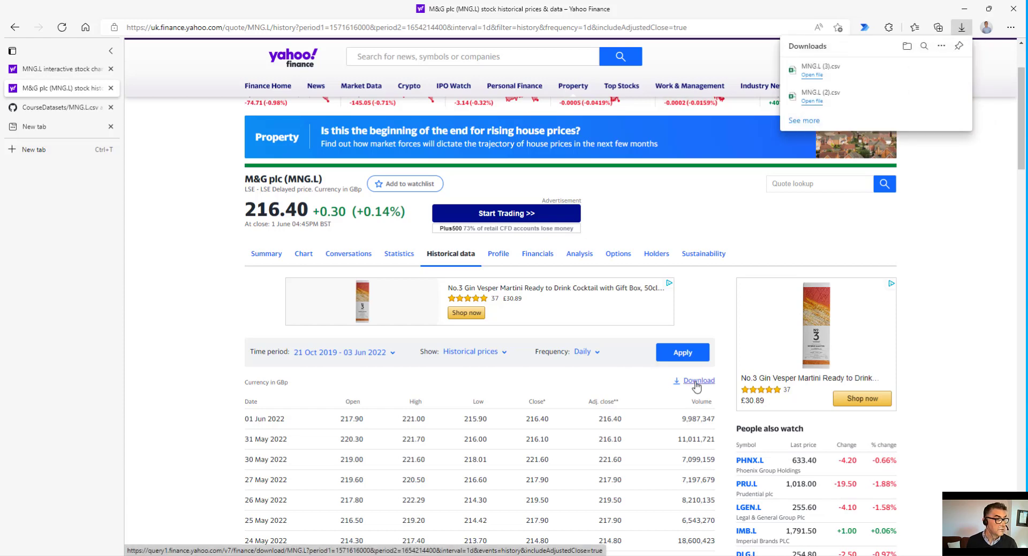
# Open the raw MNG.L.csv on GitHub, copy its URL, and return to the file page
pyautogui.click(79, 114)
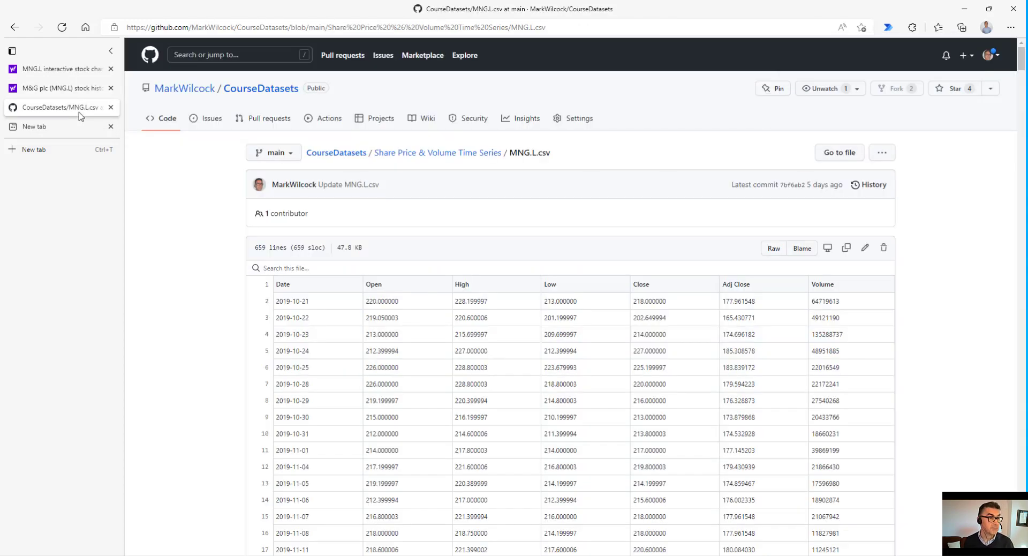
pyautogui.click(773, 248)
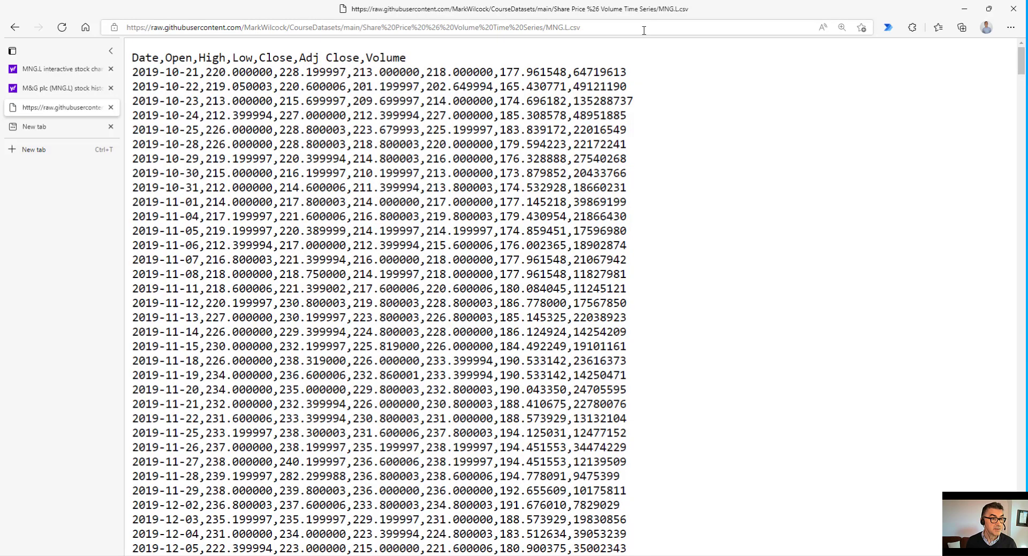
pyautogui.click(643, 29)
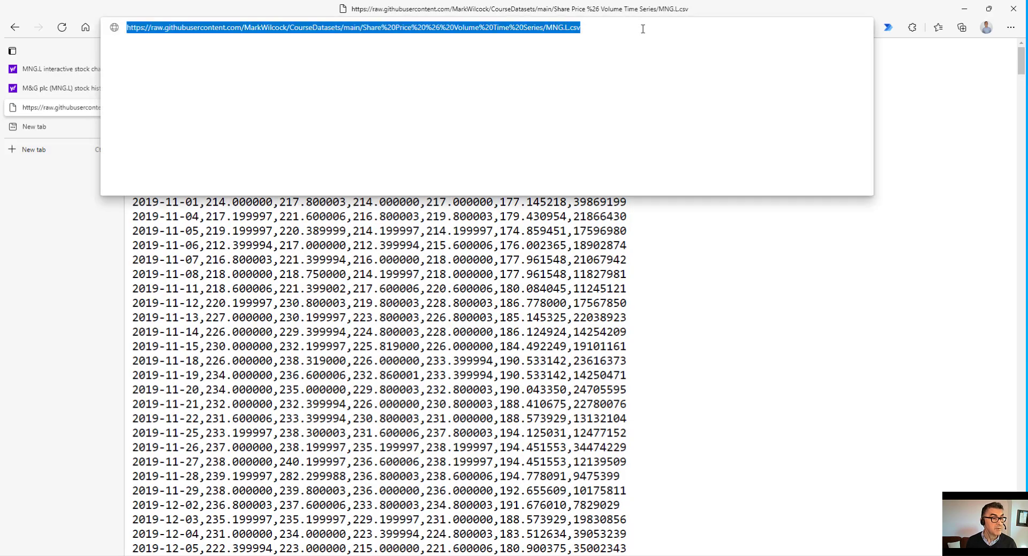
pyautogui.click(16, 30)
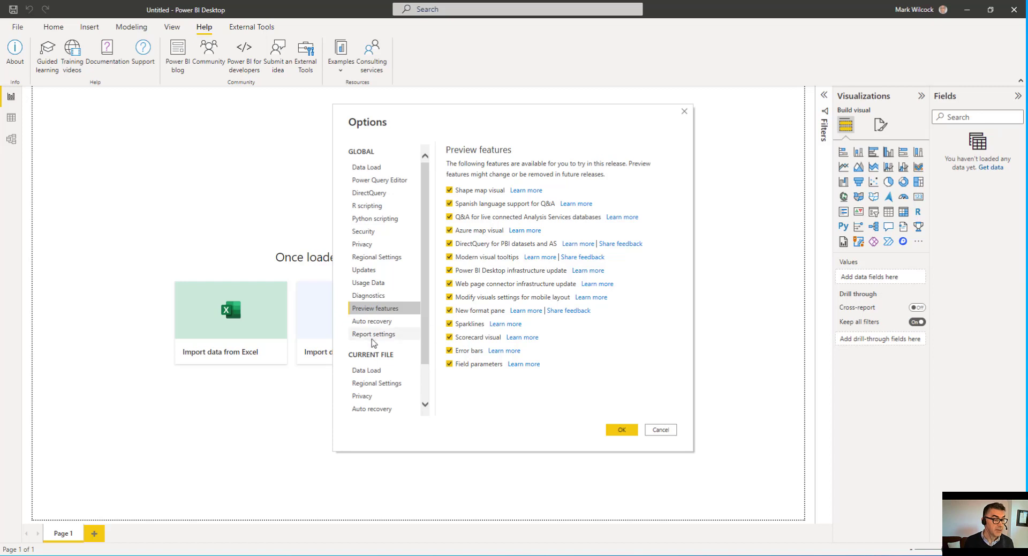
# Enable 'Use modern visual tooltips' in the current file's Report settings and confirm with OK
pyautogui.click(369, 368)
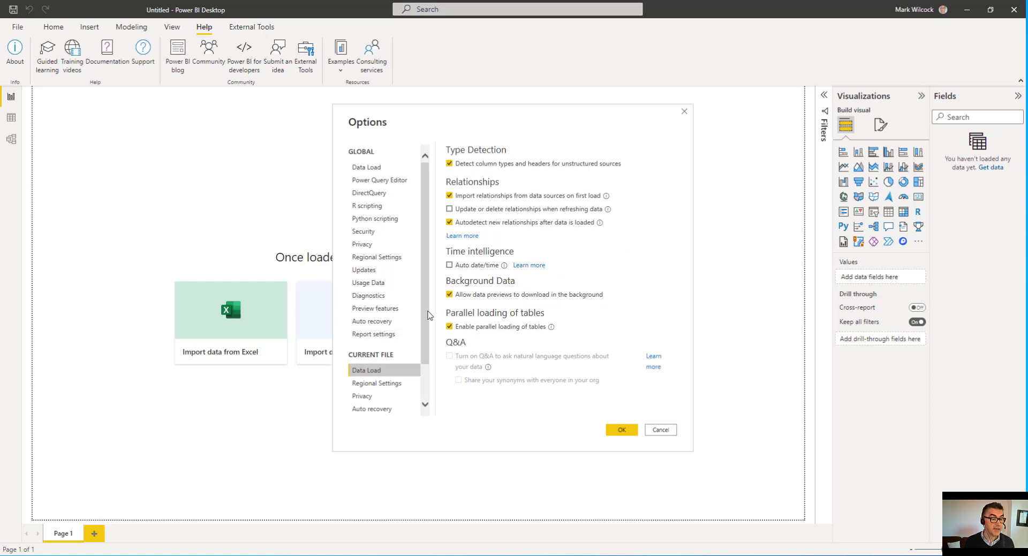
pyautogui.moveTo(422, 321); pyautogui.dragTo(424, 365)
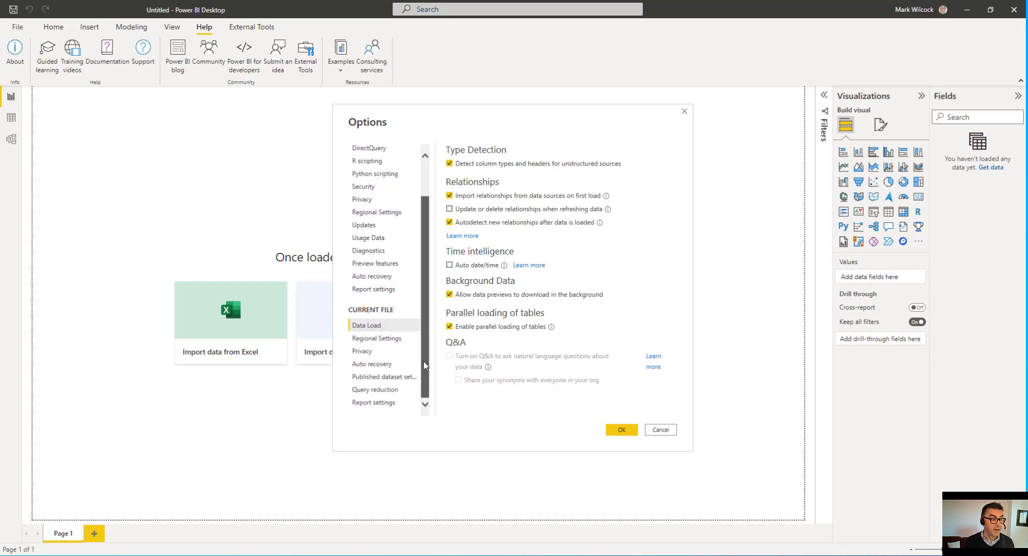
pyautogui.click(388, 402)
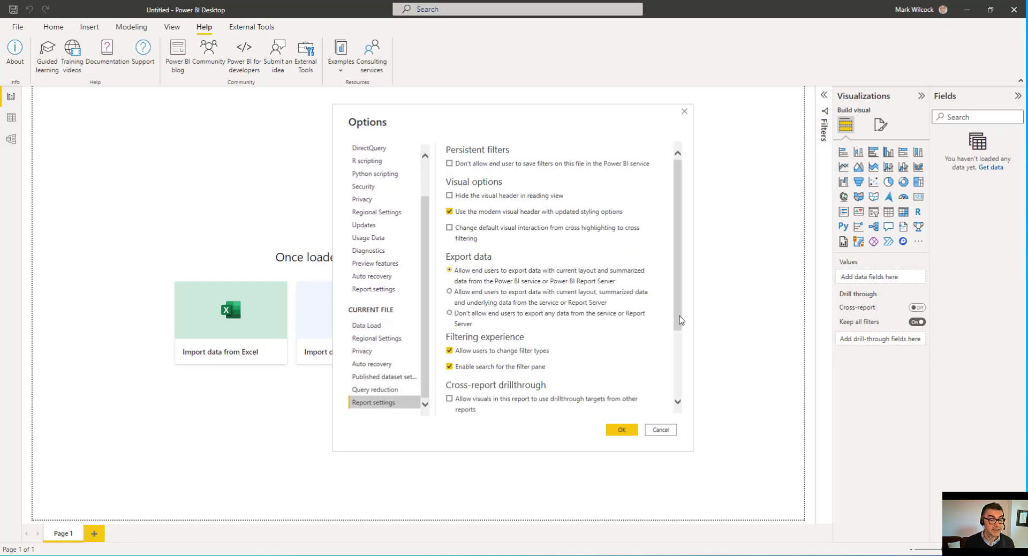
pyautogui.moveTo(679, 328); pyautogui.dragTo(679, 392)
pyautogui.click(449, 403)
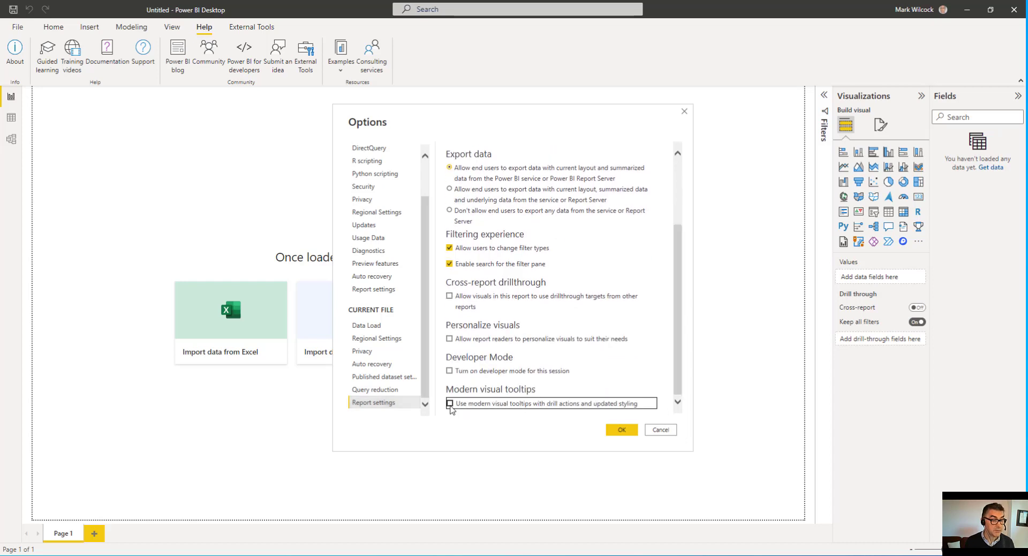
pyautogui.click(621, 429)
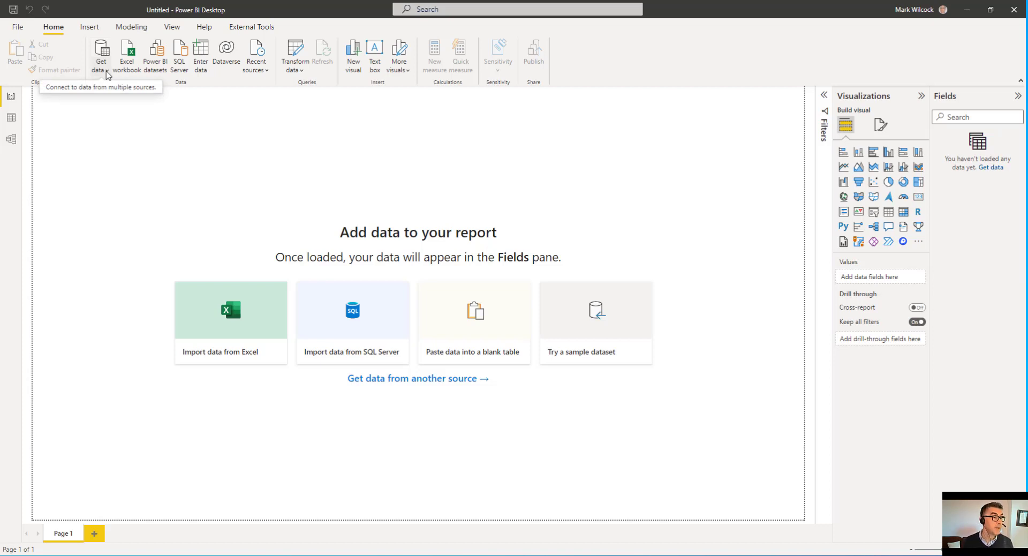
# Import the raw MNG.L.csv URL as a Web data source, load it, and inspect the M&G table
pyautogui.click(106, 72)
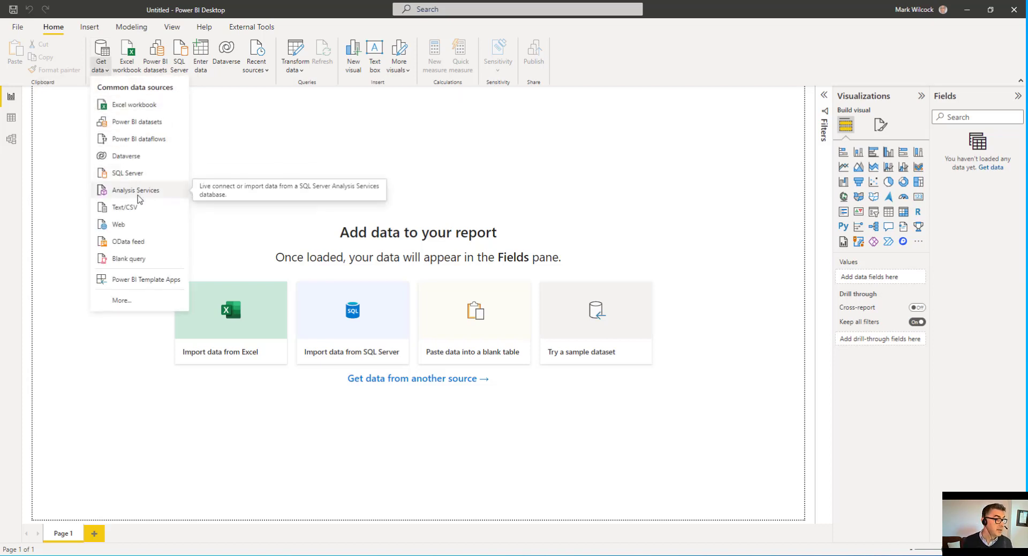
pyautogui.click(129, 224)
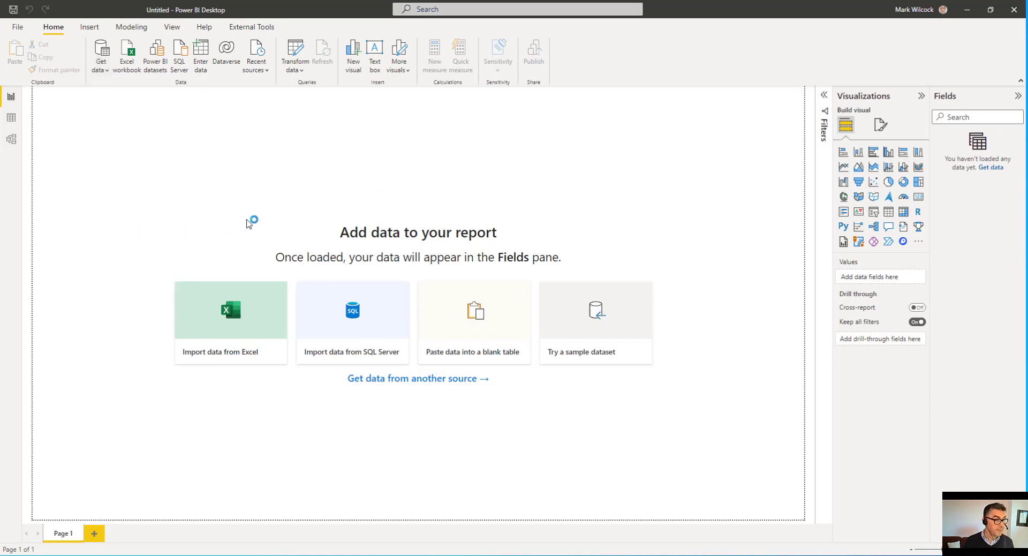
pyautogui.hotkey('ctrl', 'v')
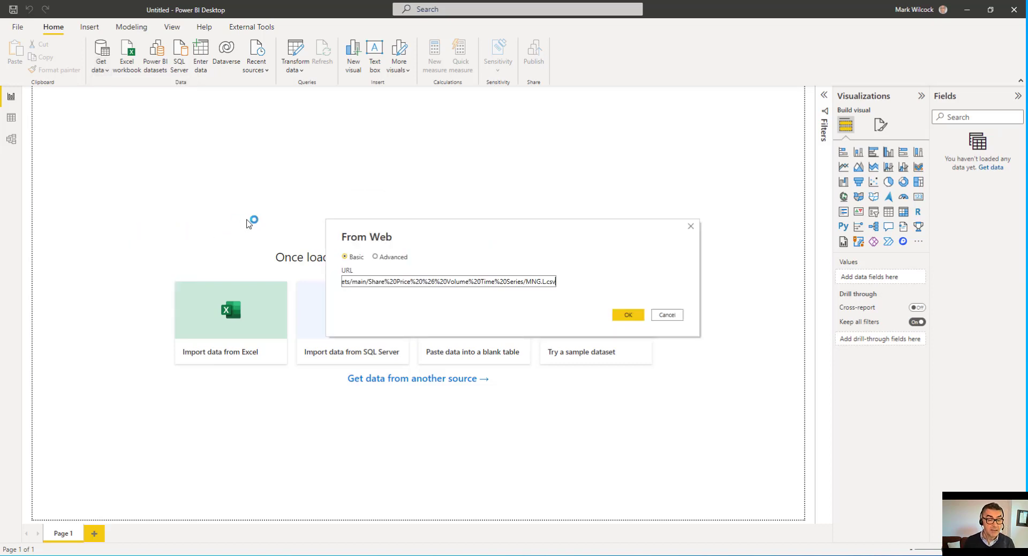
pyautogui.click(627, 316)
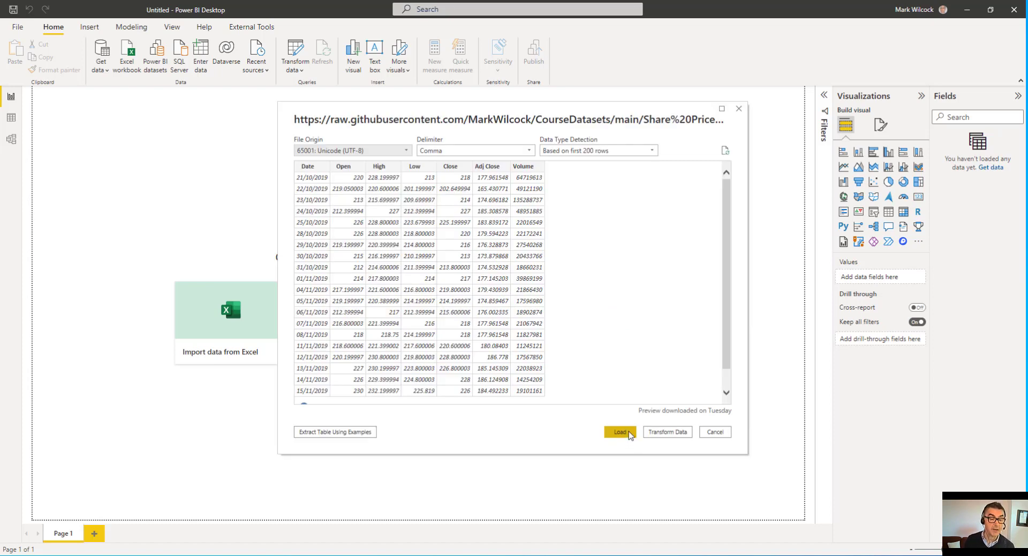
pyautogui.click(627, 435)
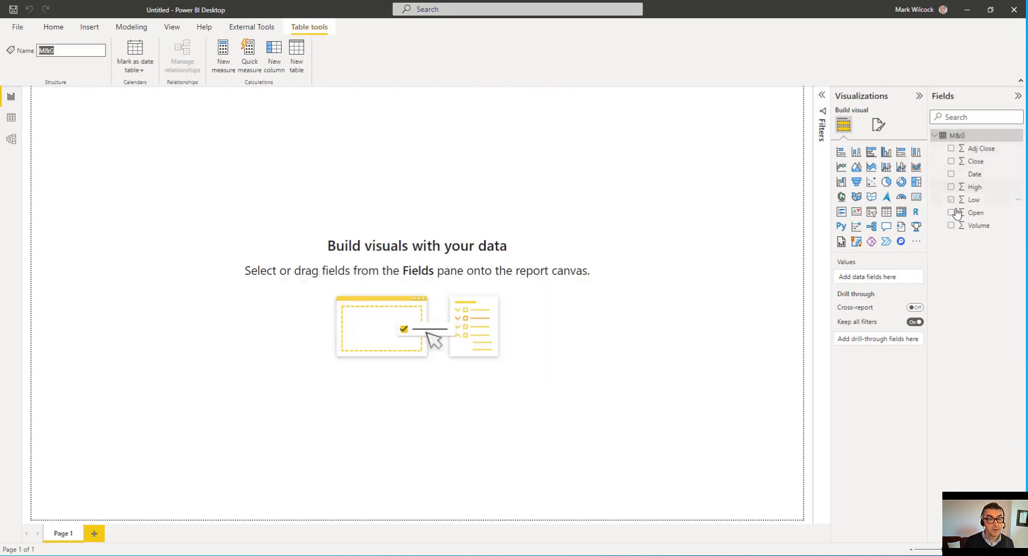
pyautogui.click(10, 118)
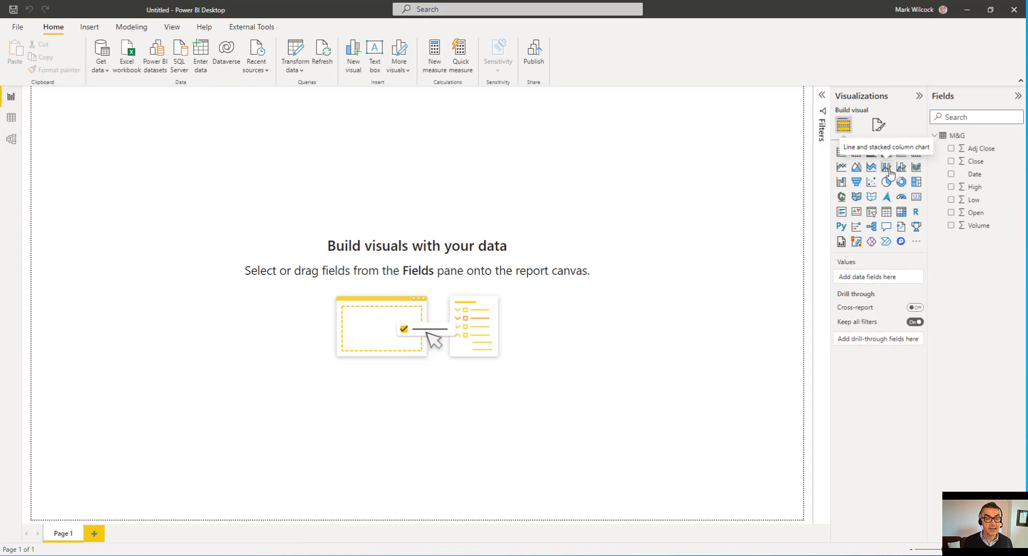
# Add a near-full-page line and stacked column chart: Date on X-axis, Close as line, Volume as columns
pyautogui.click(887, 168)
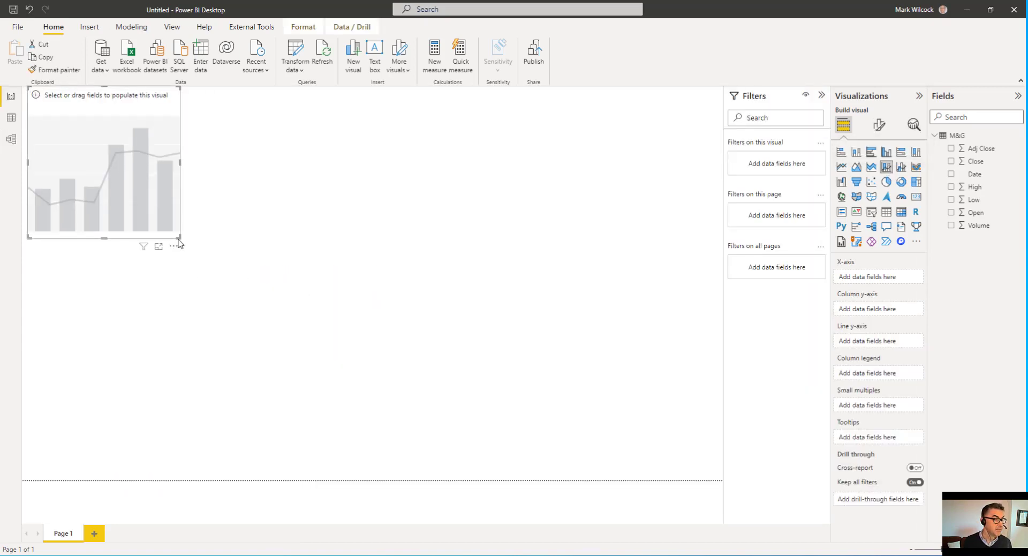
pyautogui.moveTo(179, 238); pyautogui.dragTo(690, 480)
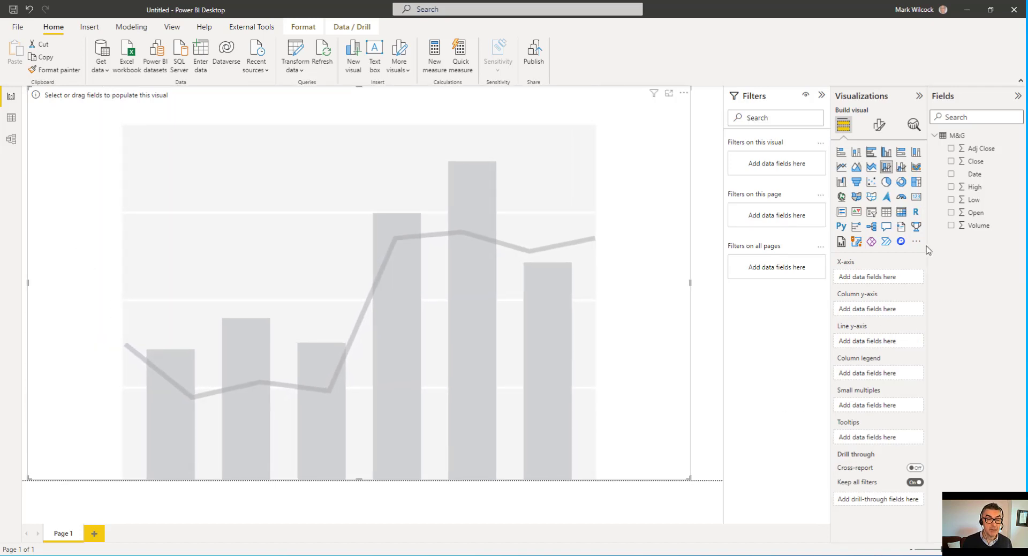
pyautogui.moveTo(975, 183); pyautogui.dragTo(451, 263)
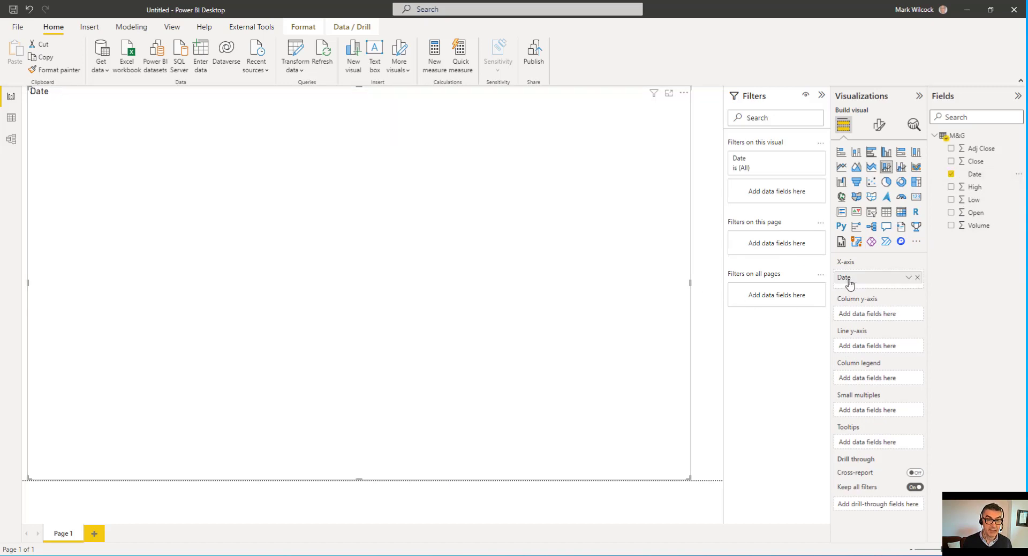
pyautogui.moveTo(976, 166); pyautogui.dragTo(427, 291)
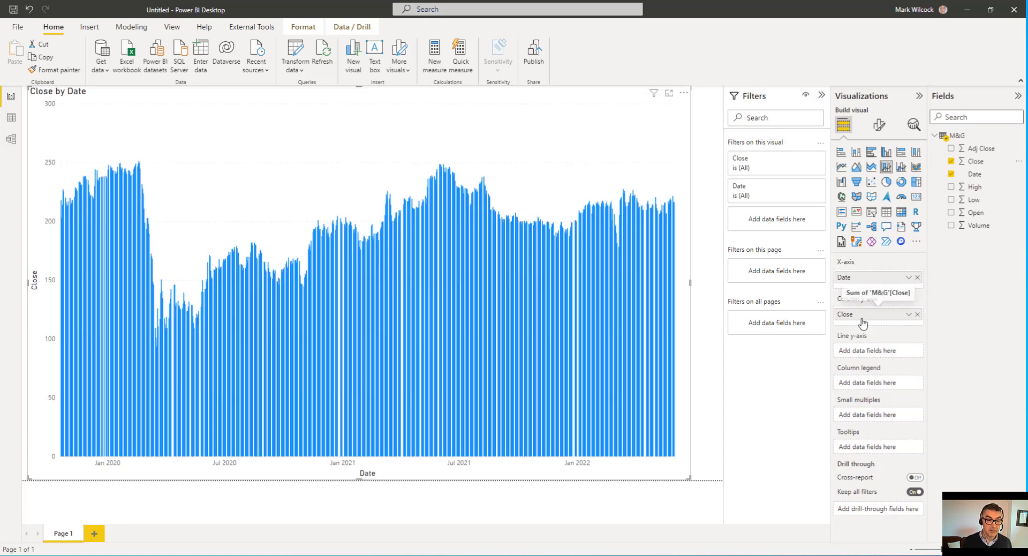
pyautogui.moveTo(863, 319); pyautogui.dragTo(861, 349)
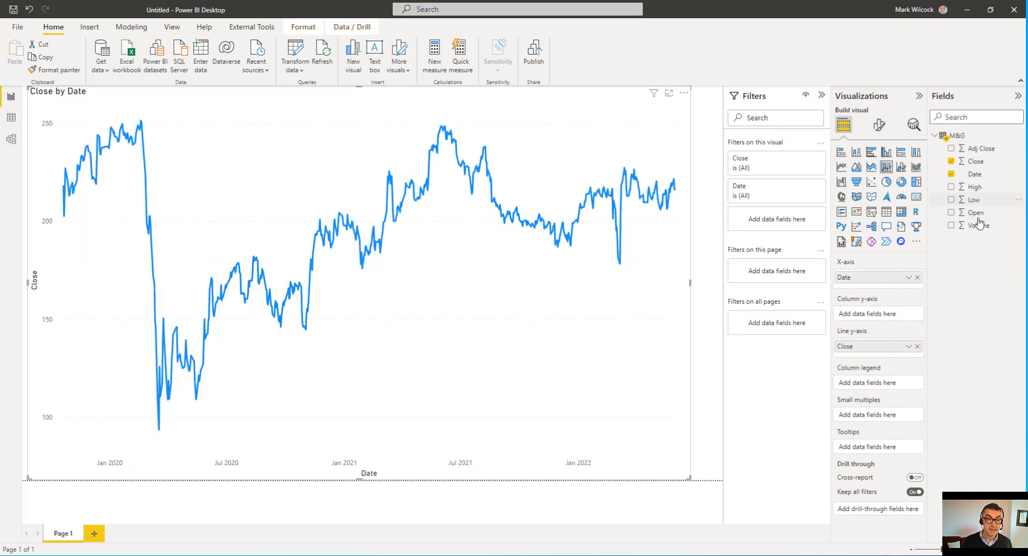
pyautogui.moveTo(977, 225); pyautogui.dragTo(871, 317)
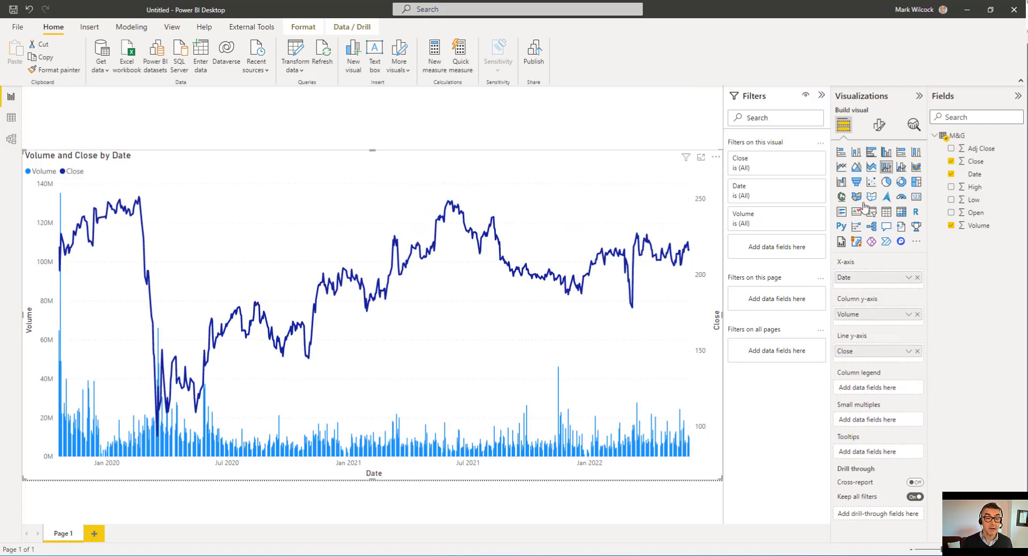
# Title the chart 'M&G Close Share Price and Volume Traded - Daily History', centred on pale yellow
pyautogui.click(880, 128)
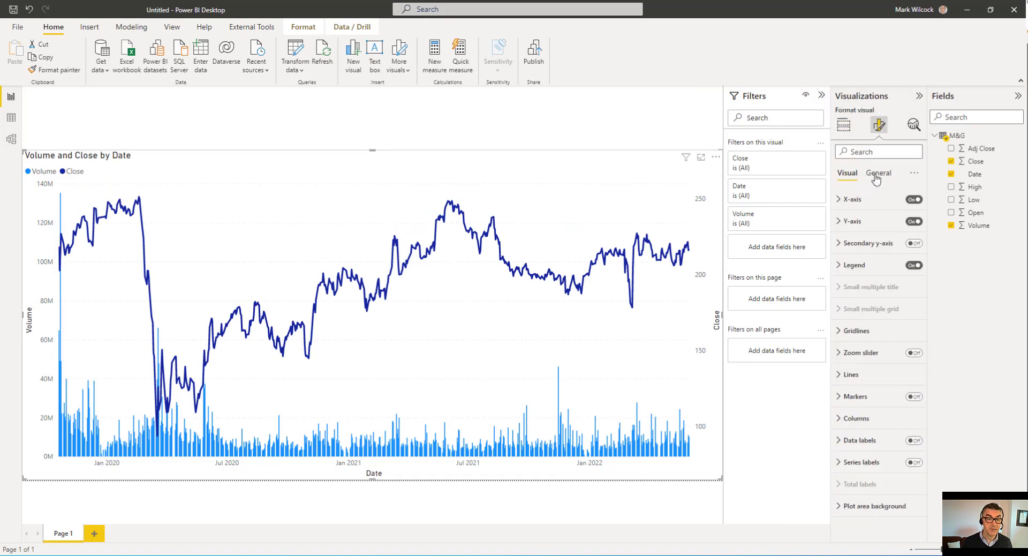
pyautogui.click(876, 175)
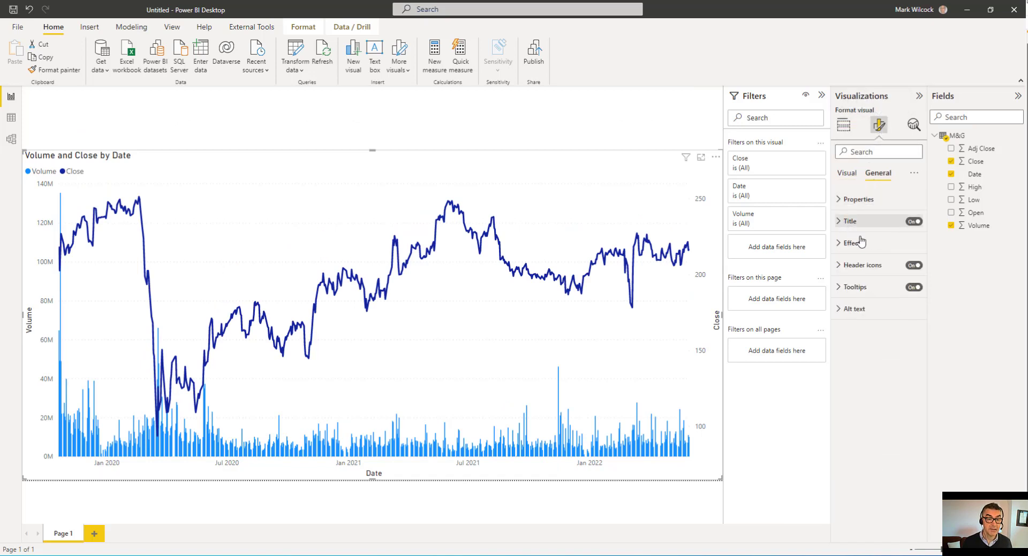
pyautogui.click(851, 221)
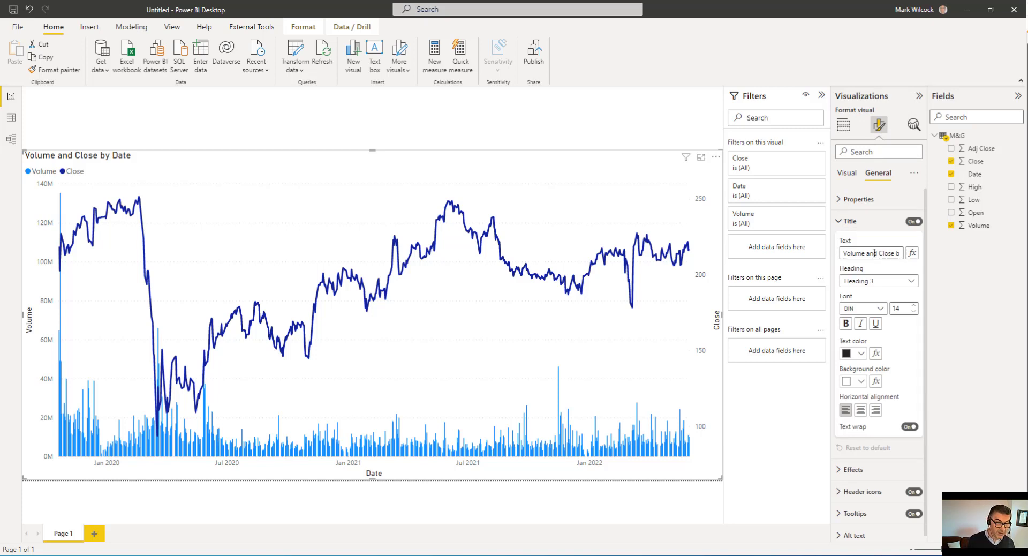
pyautogui.tripleClick(874, 252)
pyautogui.hotkey('ctrl', 'v')
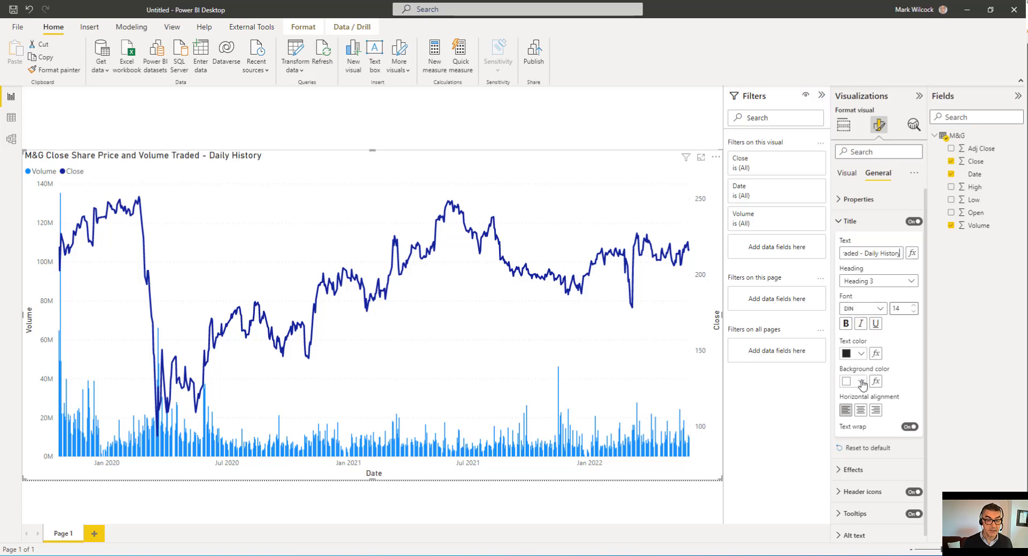
pyautogui.click(860, 410)
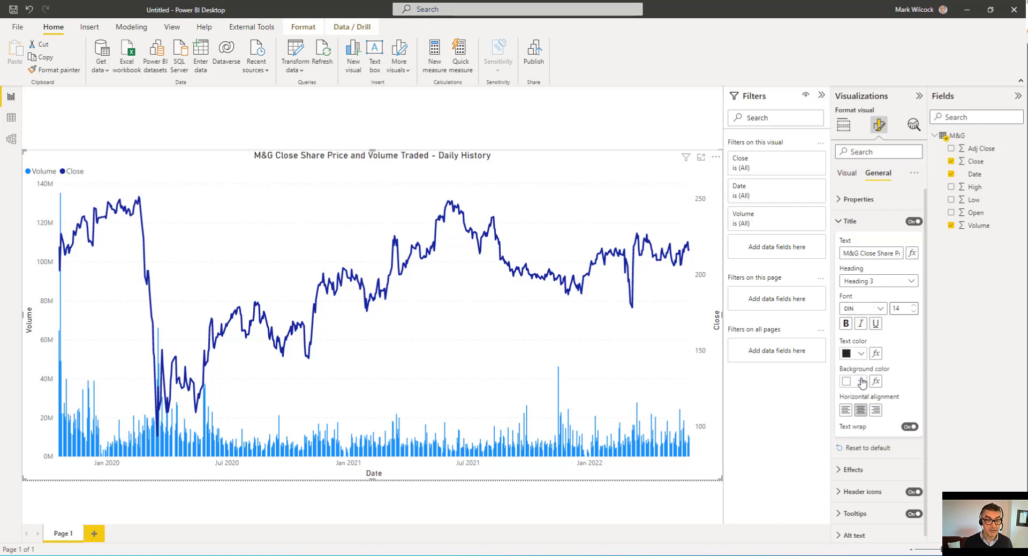
pyautogui.click(862, 381)
pyautogui.click(975, 215)
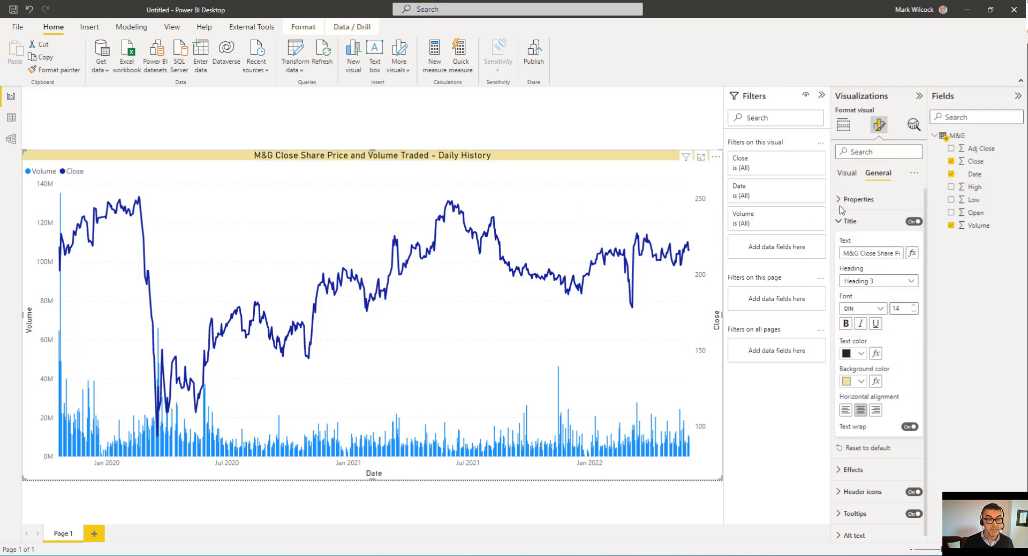
# Title the volume Y-axis 'Number of Shares Traded'
pyautogui.click(844, 174)
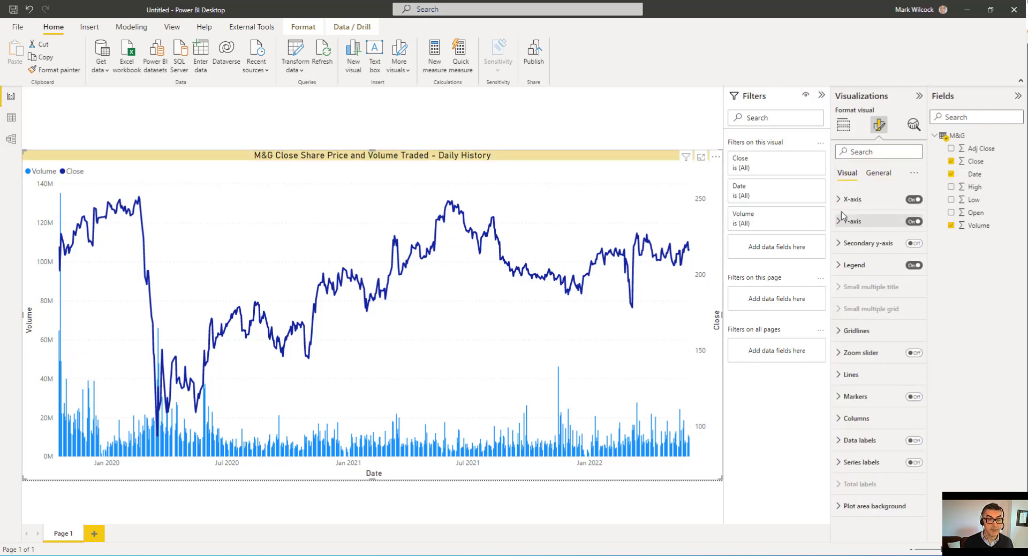
pyautogui.click(838, 222)
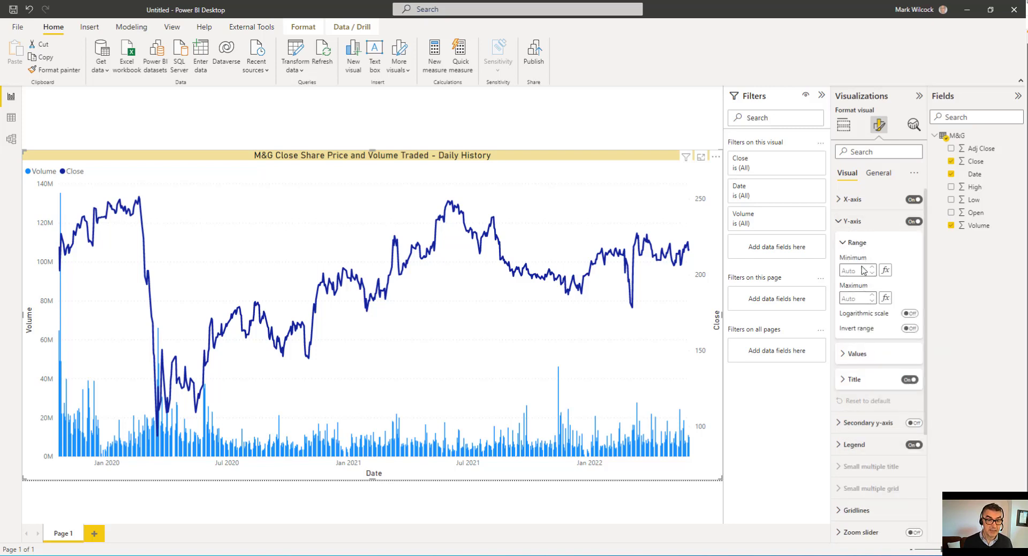
pyautogui.click(842, 380)
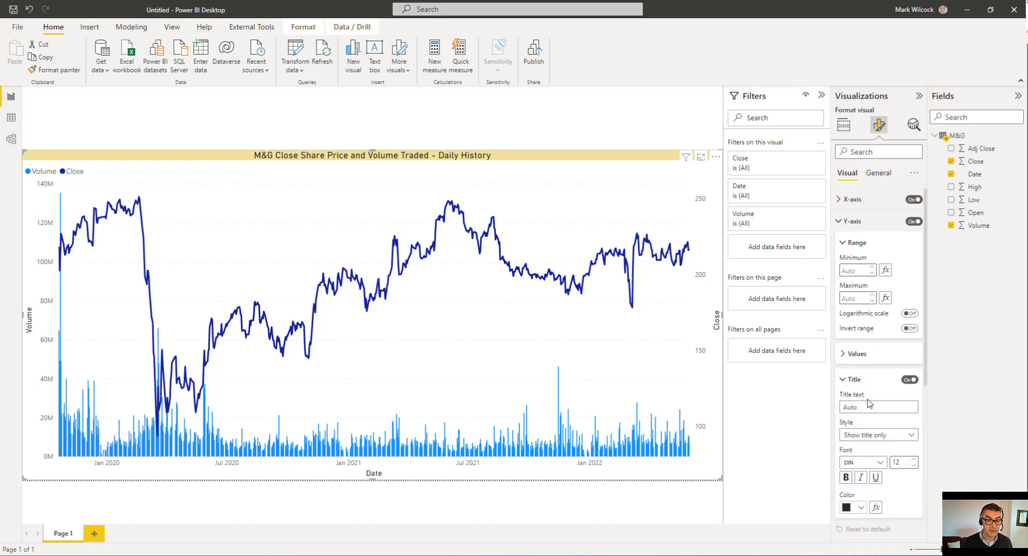
pyautogui.click(870, 406)
pyautogui.write('Number of Shares Traded')
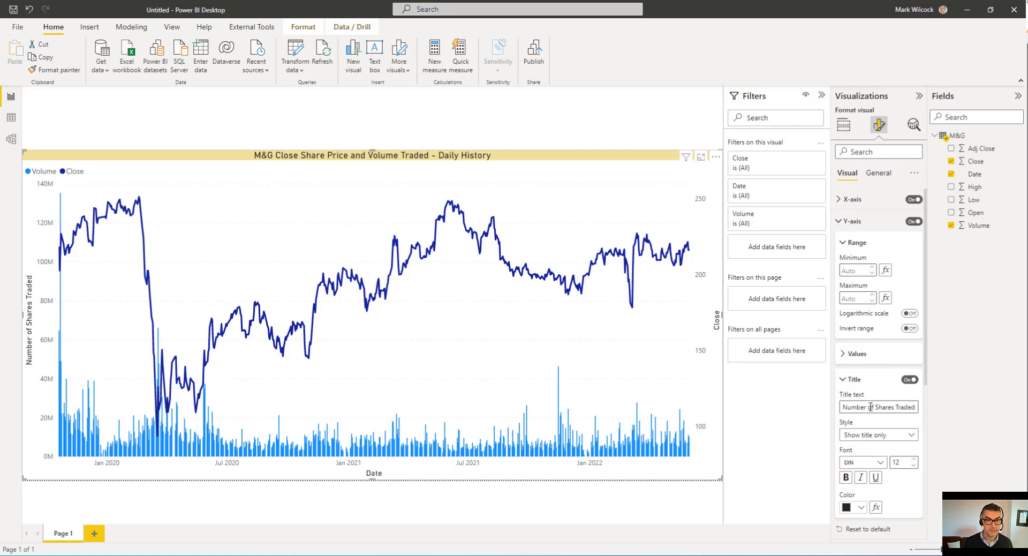
# Title the secondary axis 'Price (pence)' and colour its title and value labels blue
pyautogui.scroll(-5, 862, 396)
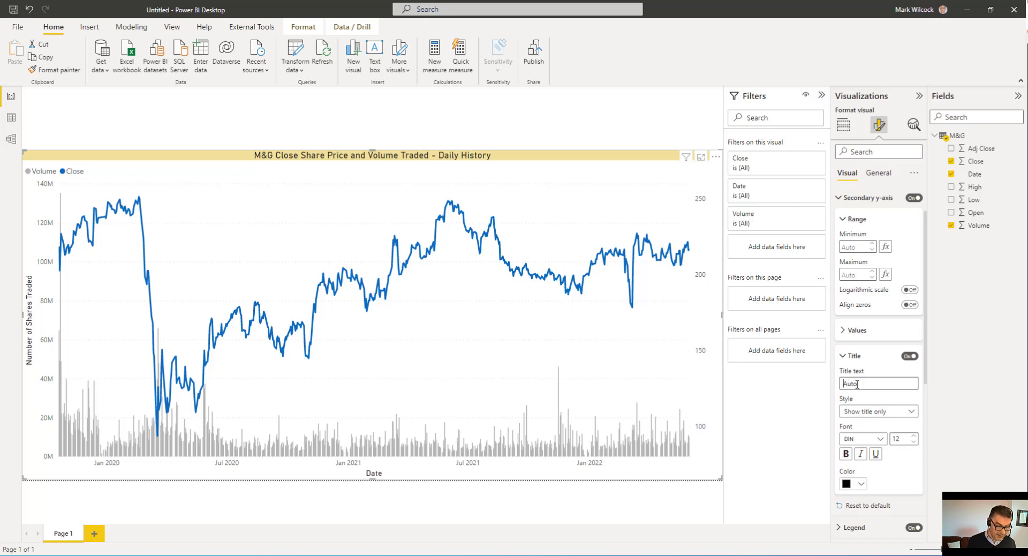
pyautogui.write('Price (pence)')
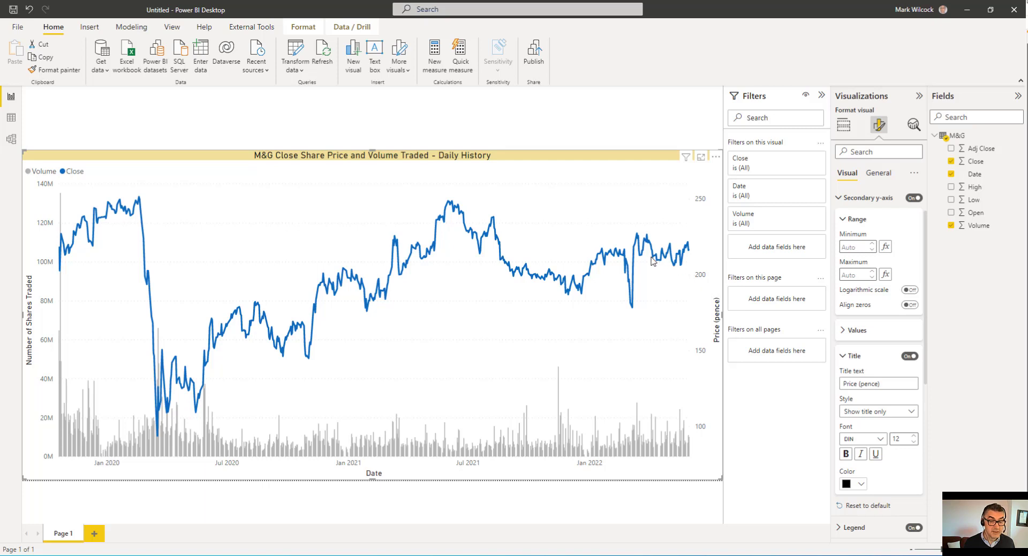
pyautogui.click(860, 485)
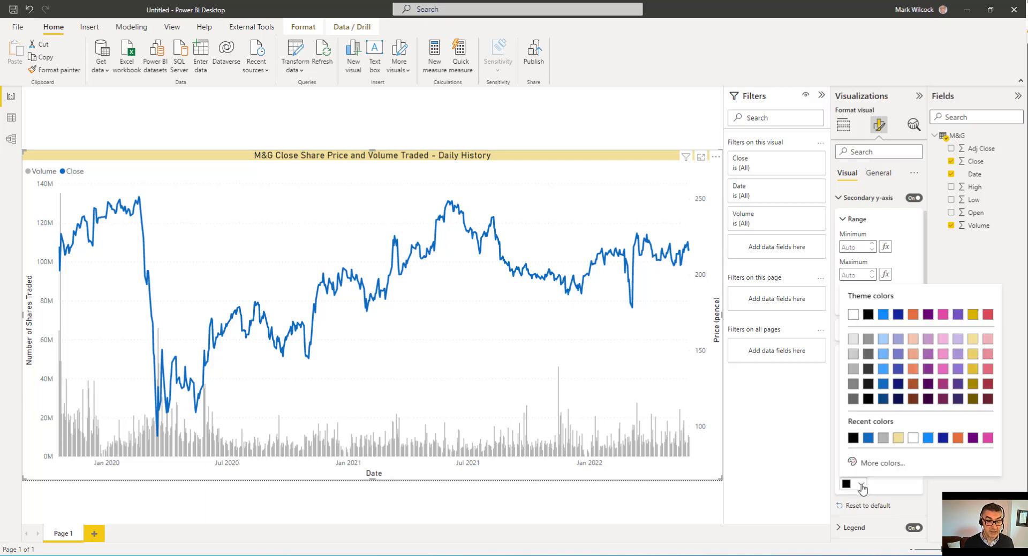
pyautogui.click(868, 439)
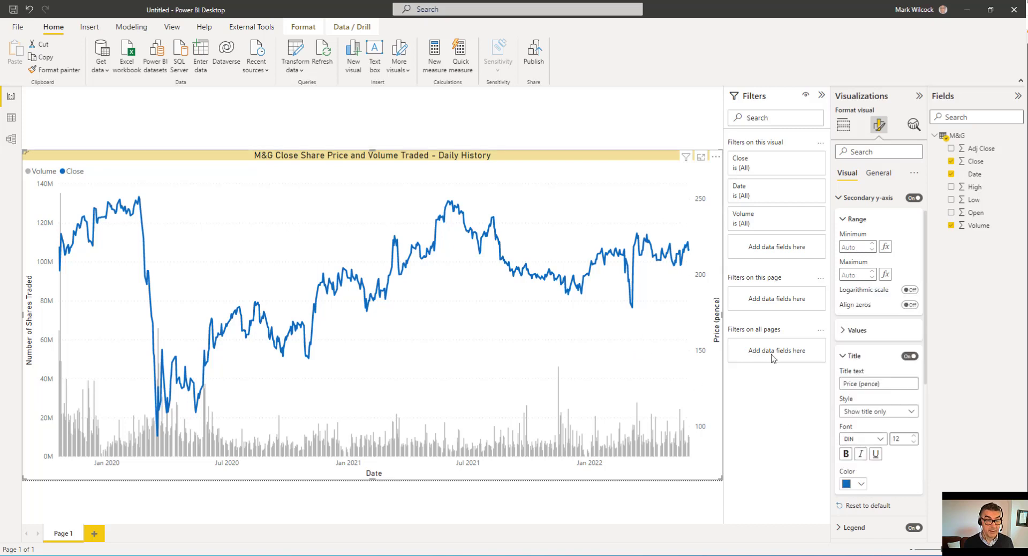
pyautogui.click(843, 331)
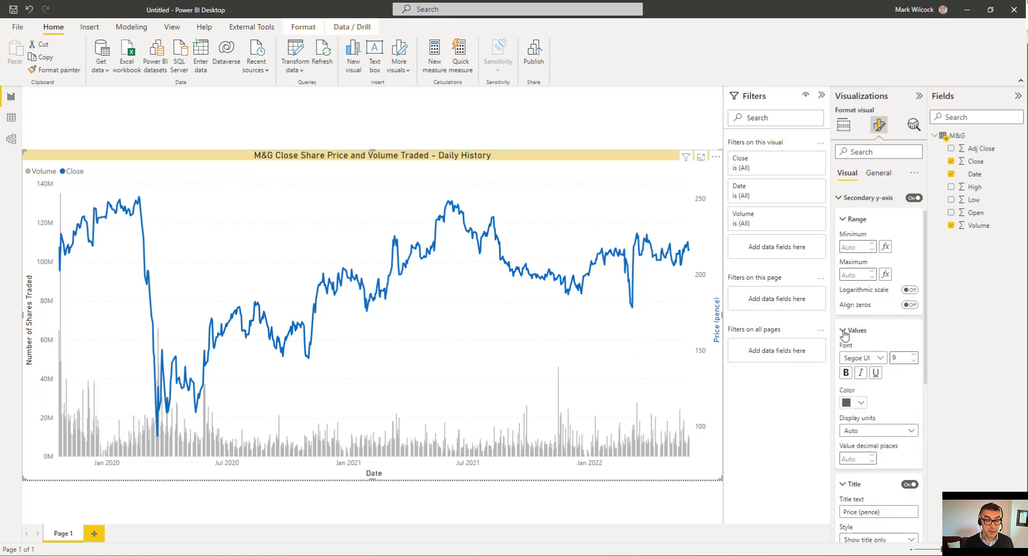
pyautogui.click(860, 404)
pyautogui.click(851, 354)
pyautogui.press('Escape')
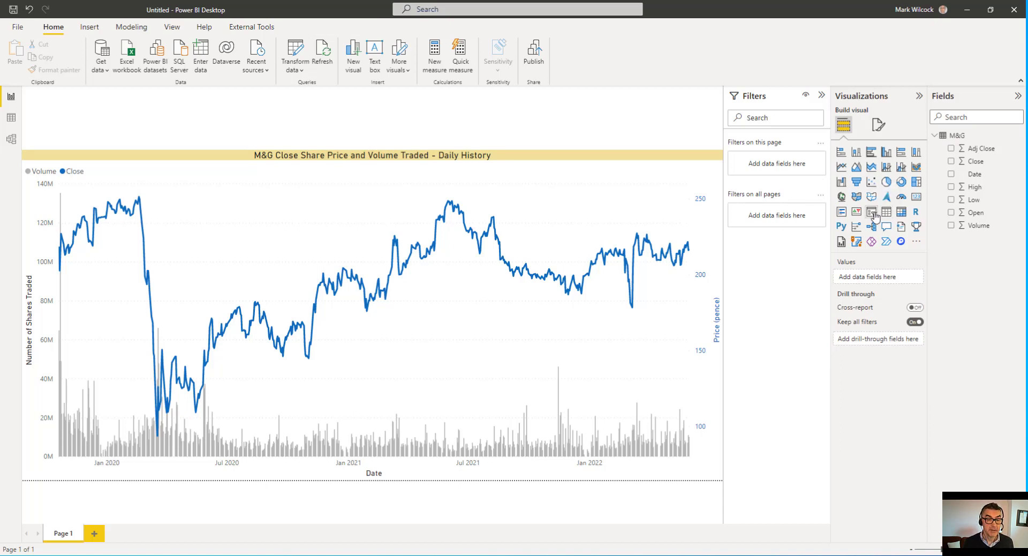
# Add a Date slicer stretched into a wide strip across the top of the page above the chart
pyautogui.click(873, 215)
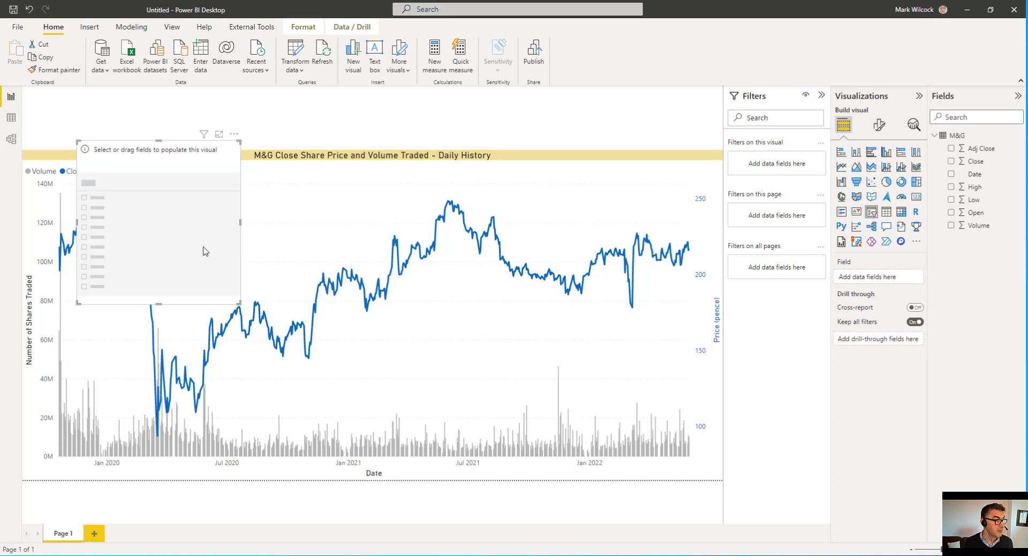
pyautogui.moveTo(184, 251); pyautogui.dragTo(69, 158)
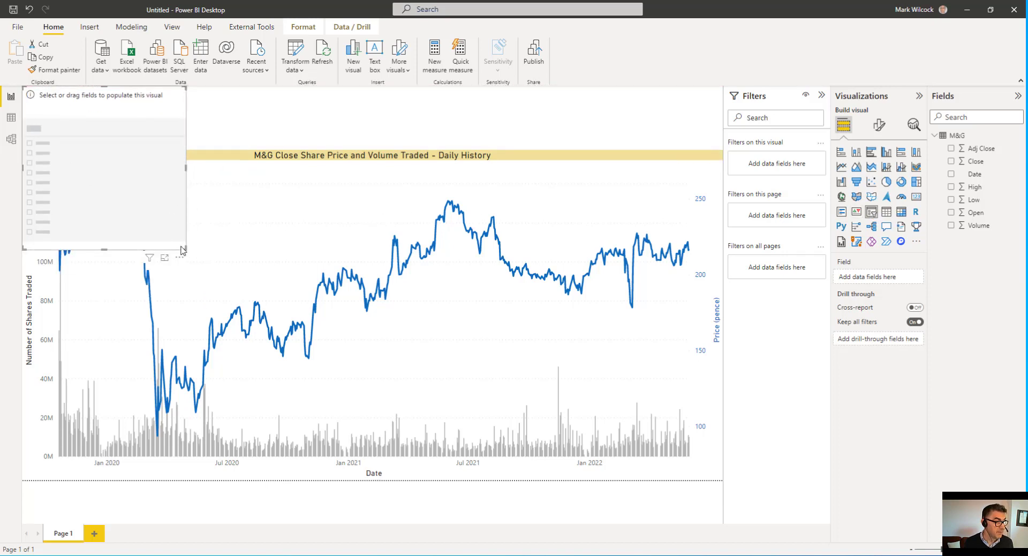
pyautogui.moveTo(185, 248); pyautogui.dragTo(721, 151)
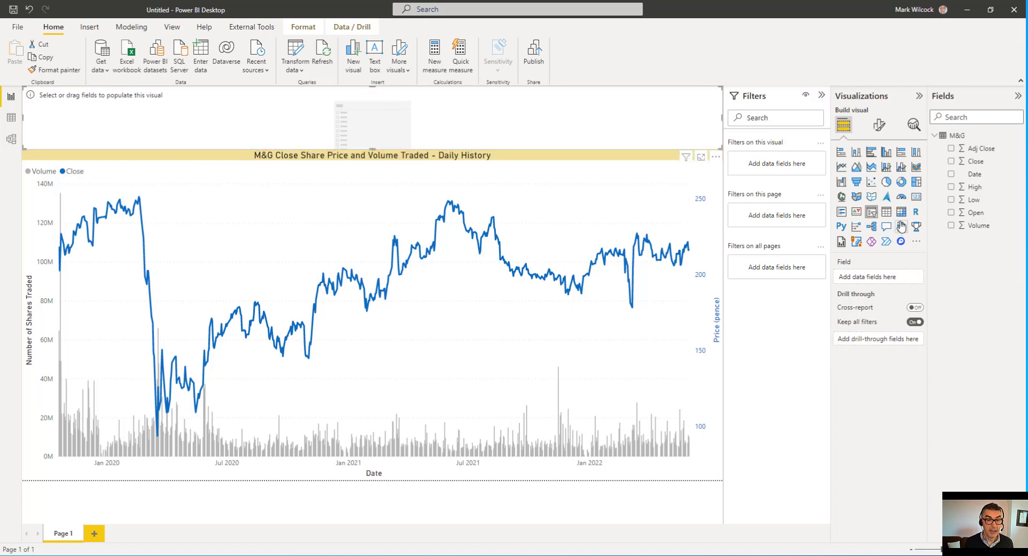
pyautogui.moveTo(974, 176); pyautogui.dragTo(402, 124)
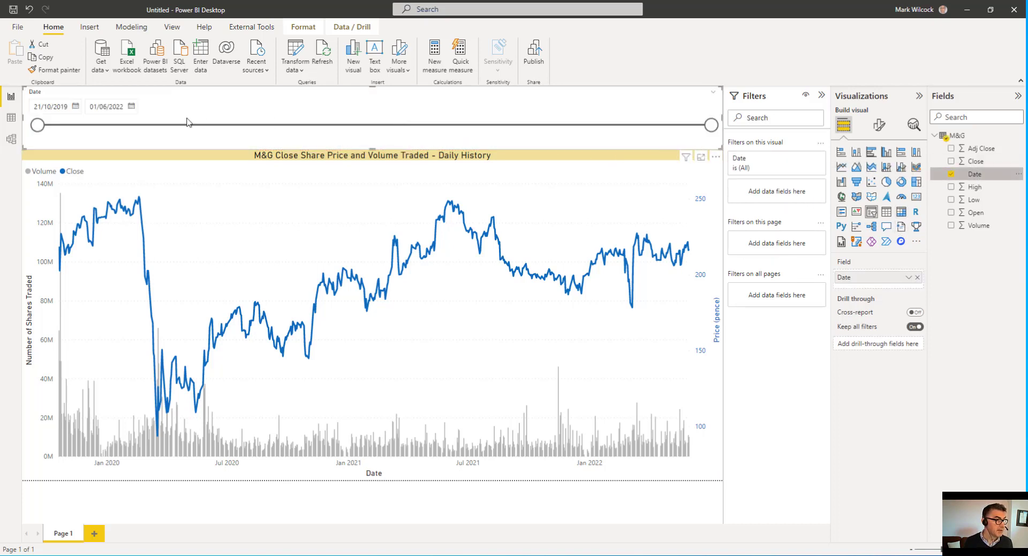
pyautogui.moveTo(46, 127); pyautogui.dragTo(259, 125)
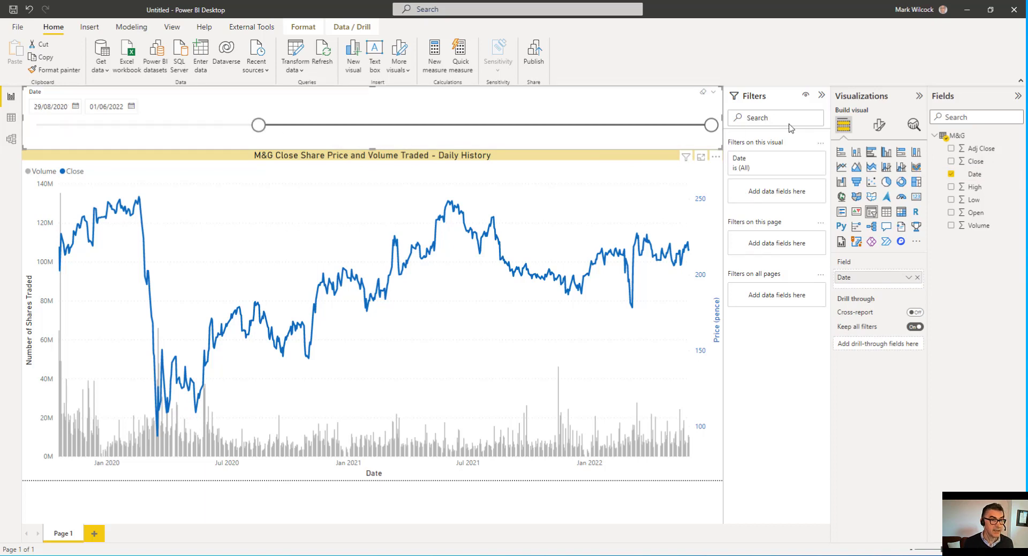
pyautogui.moveTo(710, 124); pyautogui.dragTo(421, 124)
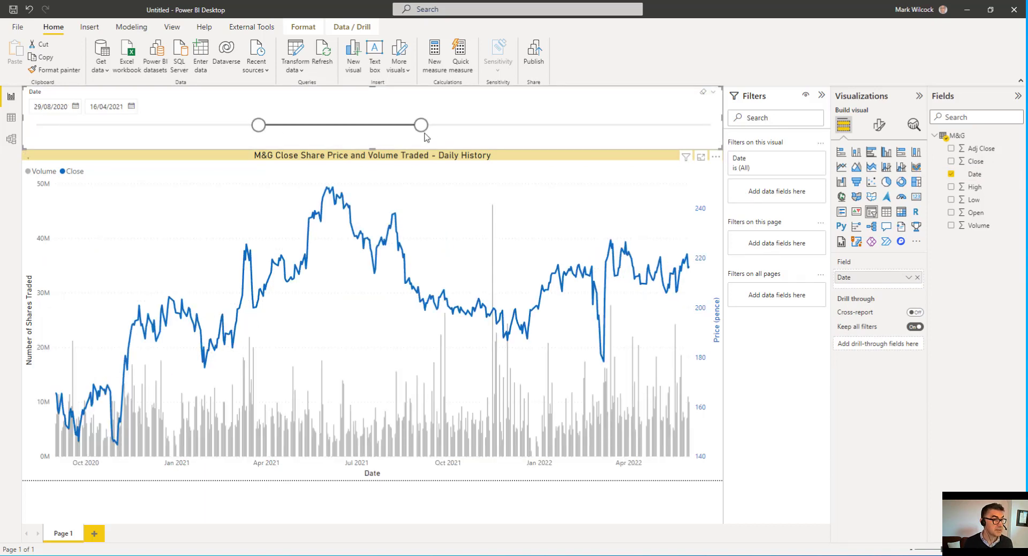
# Switch the slicer to Relative Date style set to Last 6 Weeks
pyautogui.click(714, 94)
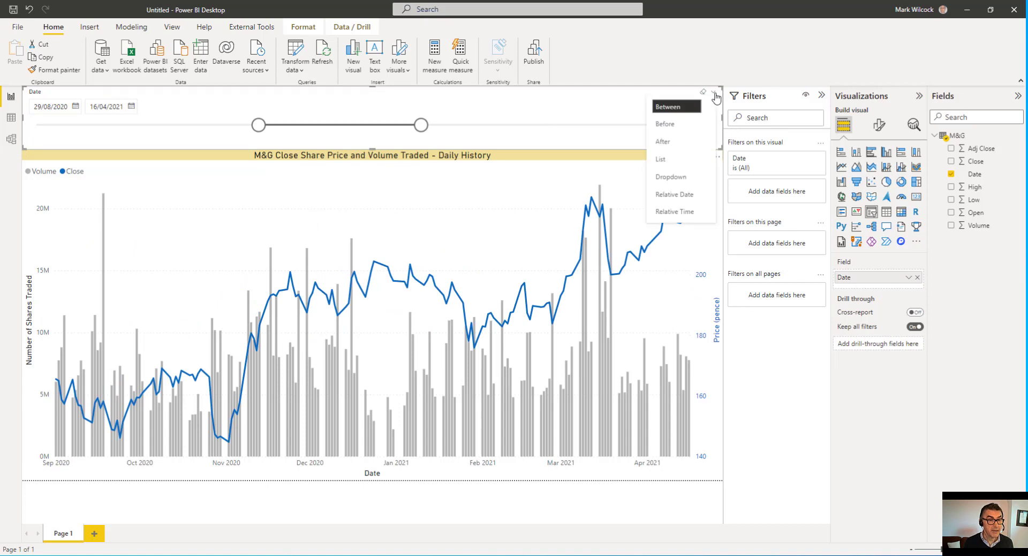
pyautogui.click(675, 194)
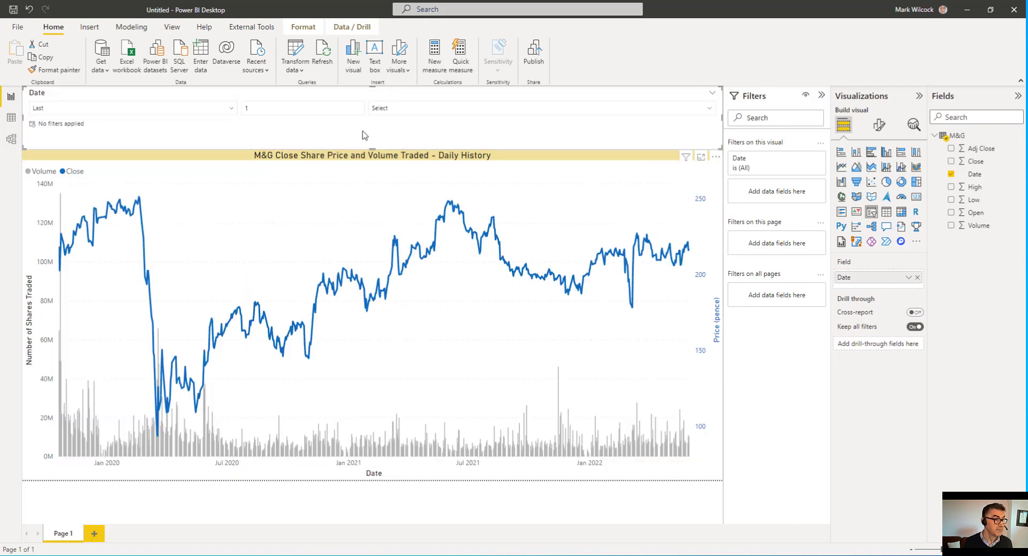
pyautogui.click(325, 109)
pyautogui.write('1')
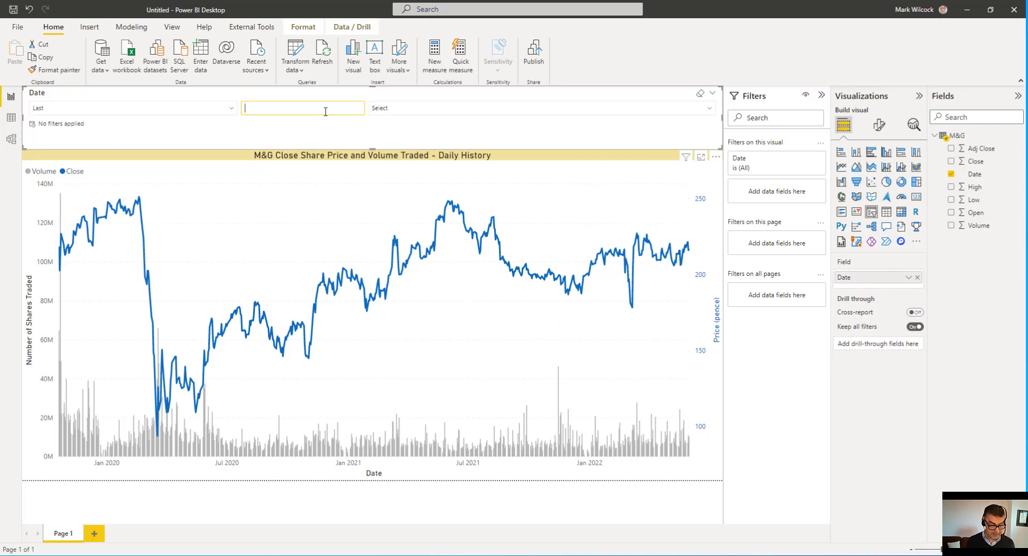
pyautogui.write('6')
pyautogui.click(423, 120)
pyautogui.click(451, 112)
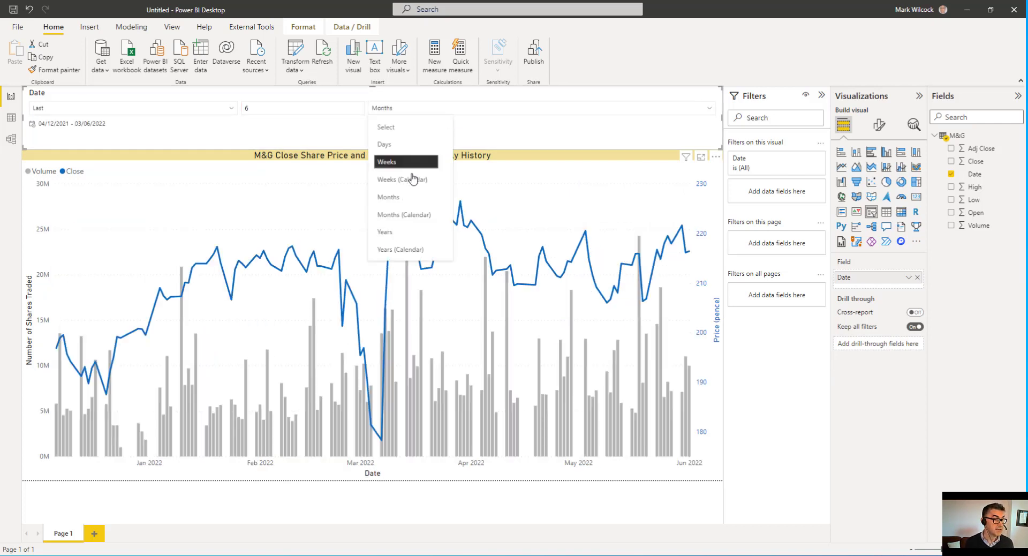
pyautogui.click(401, 162)
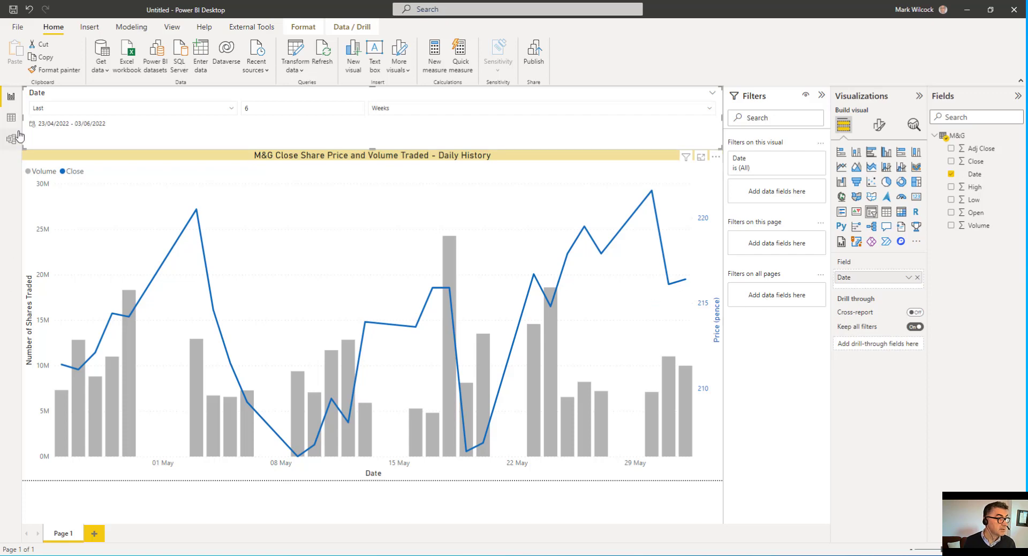
pyautogui.click(10, 118)
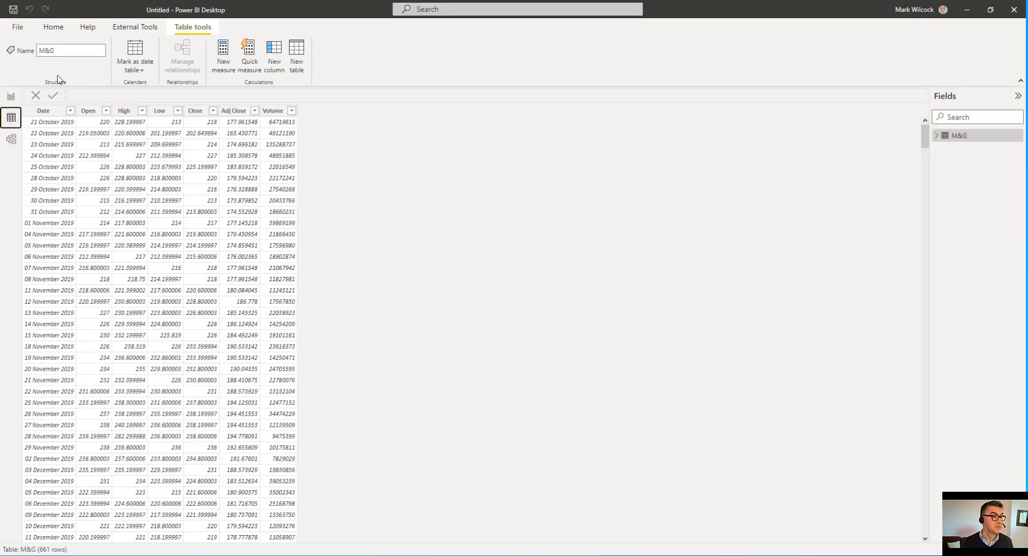
# Create the calculated column Intraday Price Change = 'M&G'[Close] - 'M&G'[Open] in Data view
pyautogui.click(276, 55)
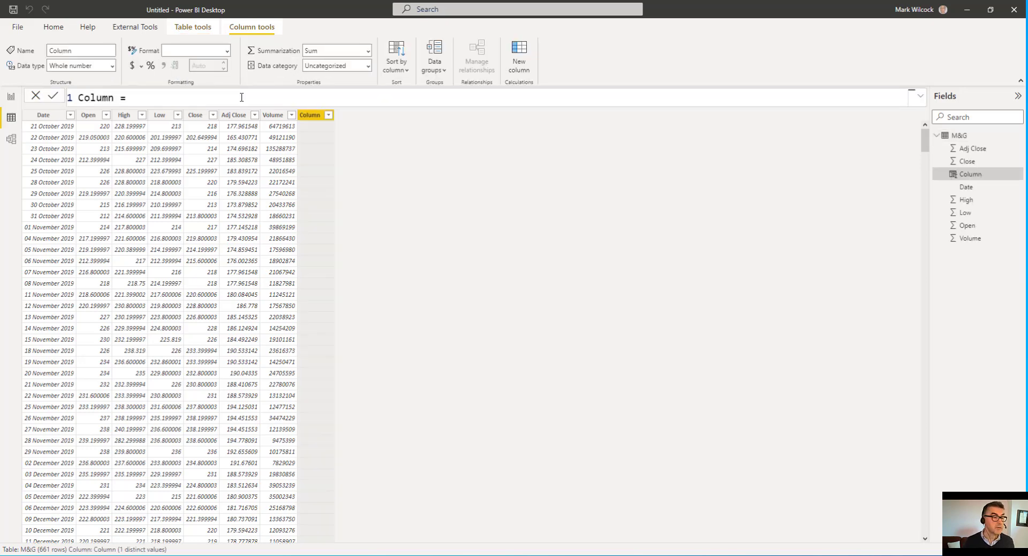
pyautogui.doubleClick(84, 98)
pyautogui.write('Intraday Price Change')
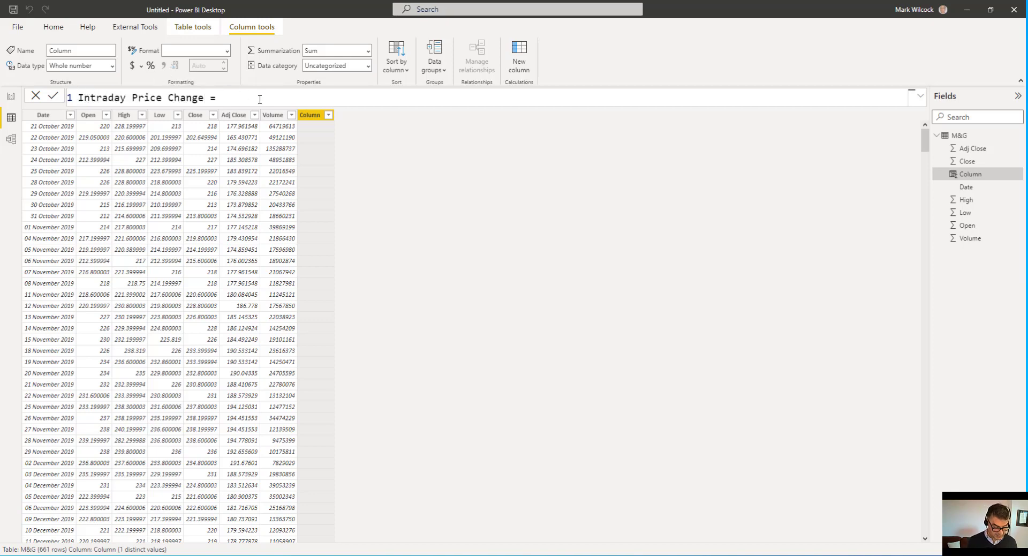
pyautogui.write('close')
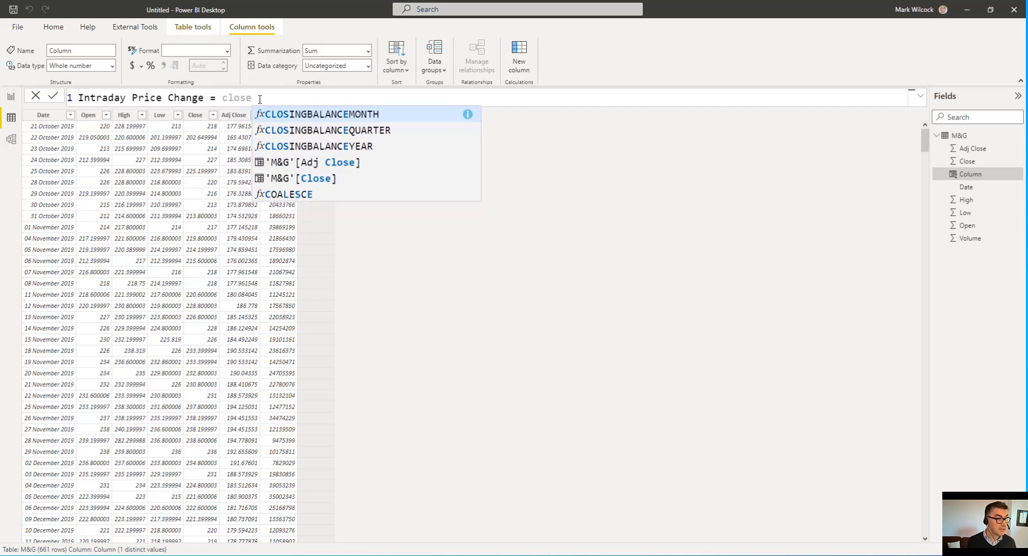
pyautogui.press('Down')
pyautogui.press('Down')
pyautogui.press('Down')
pyautogui.press('Down')
pyautogui.press('Tab')
pyautogui.write('-')
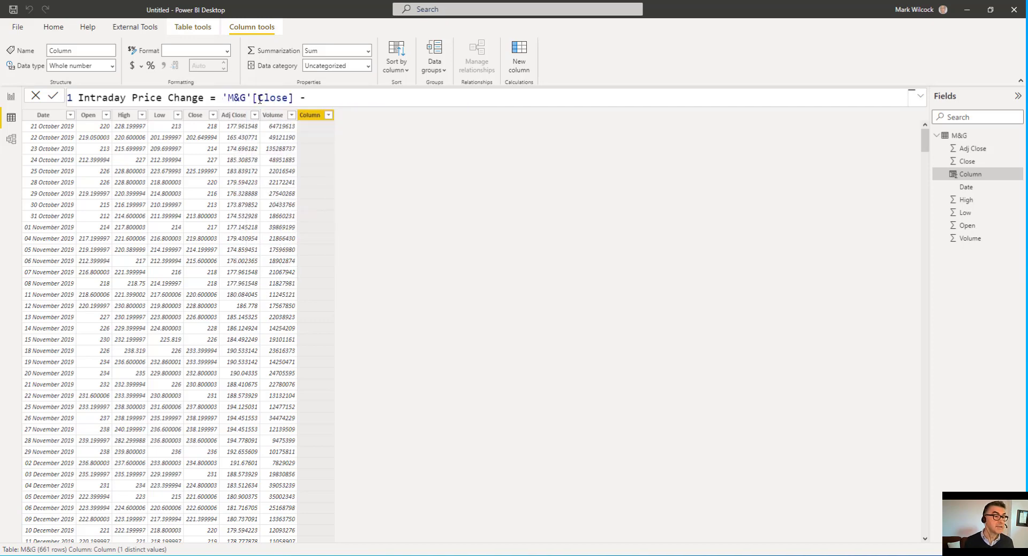
pyautogui.write('open')
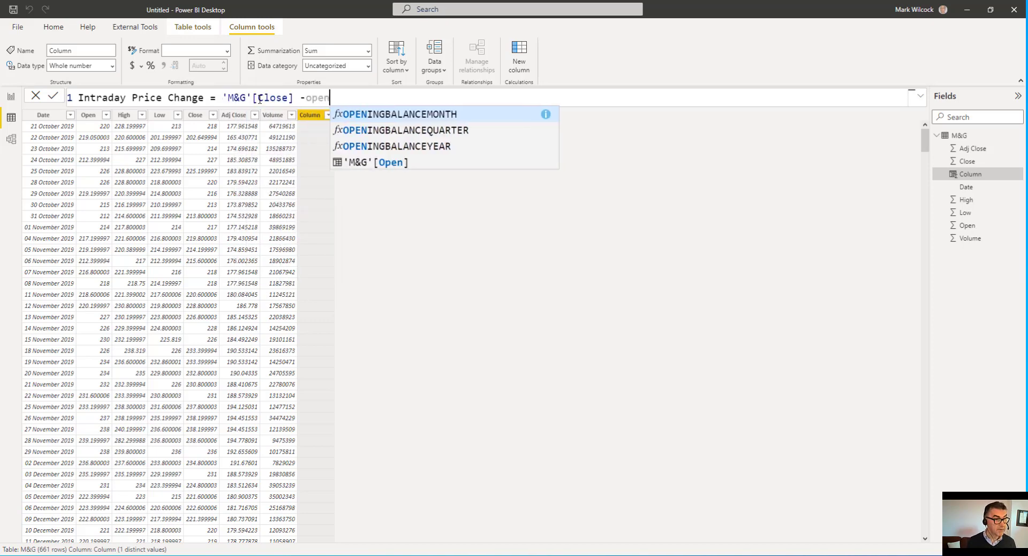
pyautogui.click(381, 164)
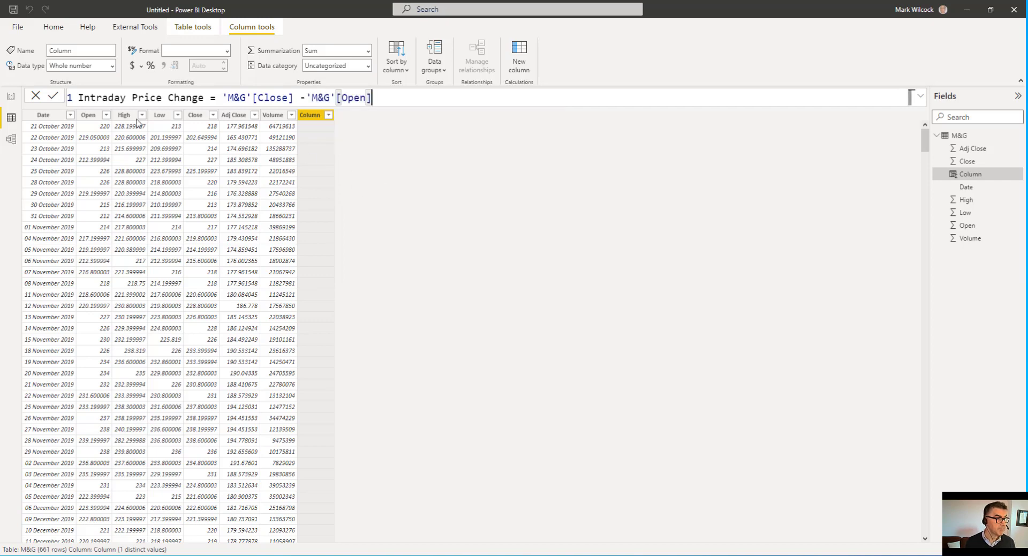
pyautogui.click(53, 97)
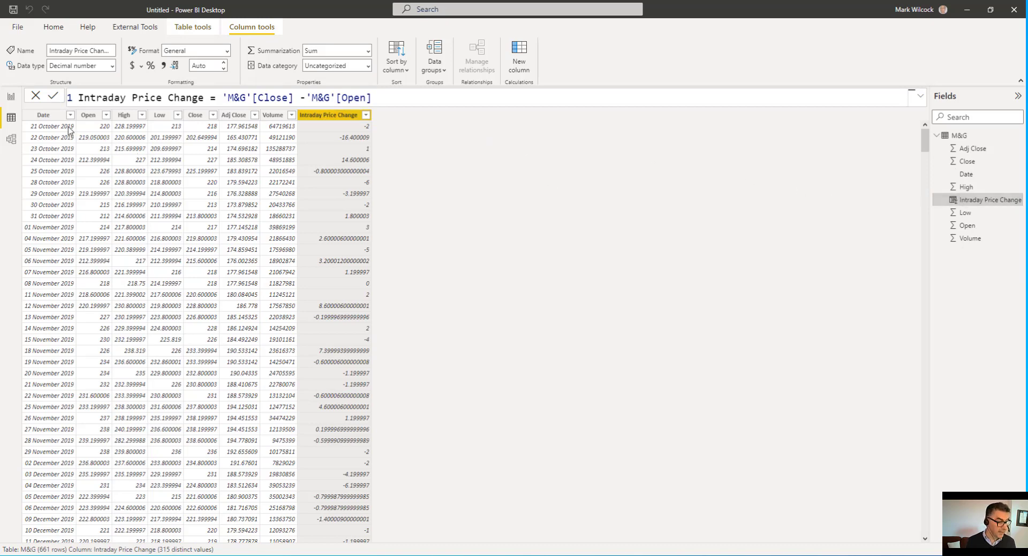
pyautogui.click(42, 115)
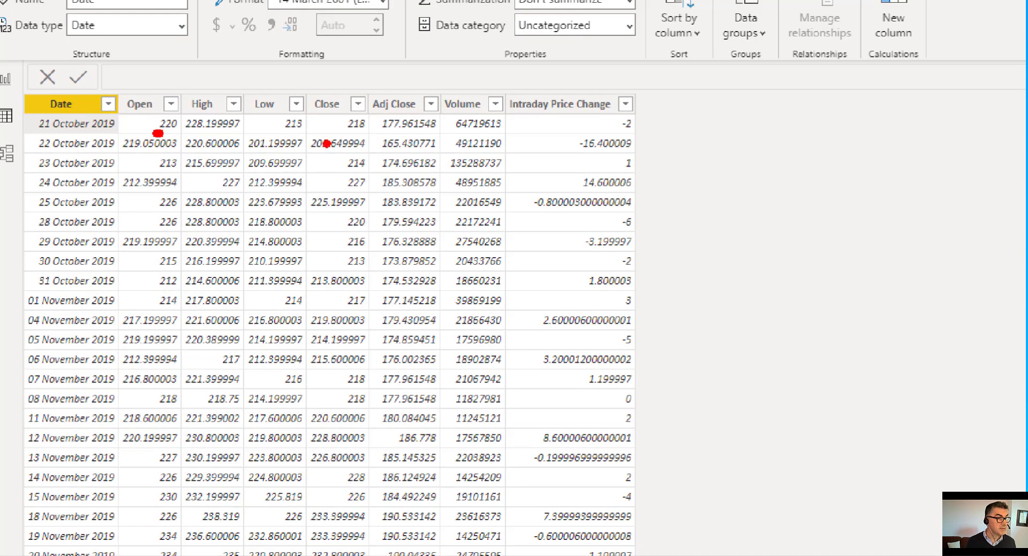
pyautogui.moveTo(325, 131); pyautogui.dragTo(367, 130)
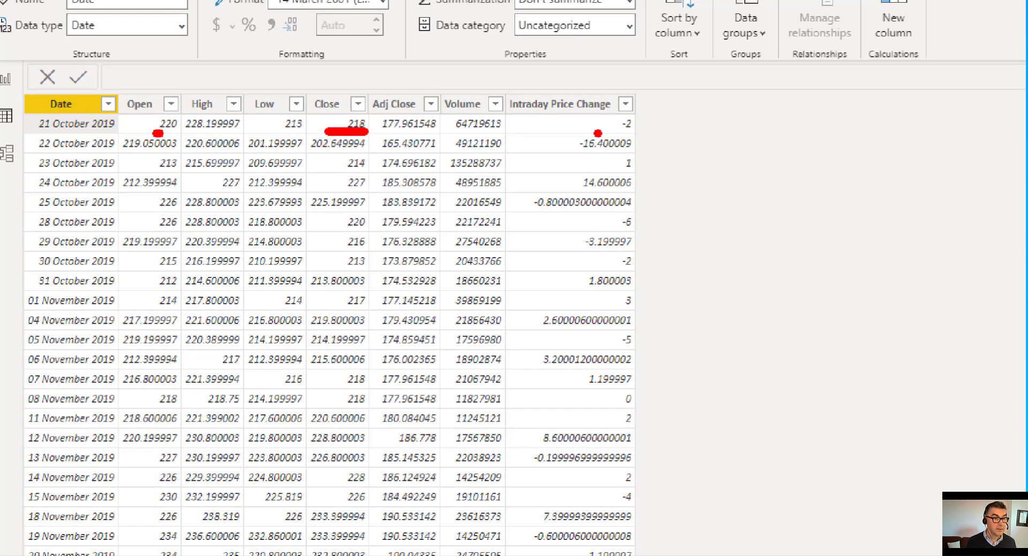
pyautogui.moveTo(569, 133); pyautogui.dragTo(627, 133)
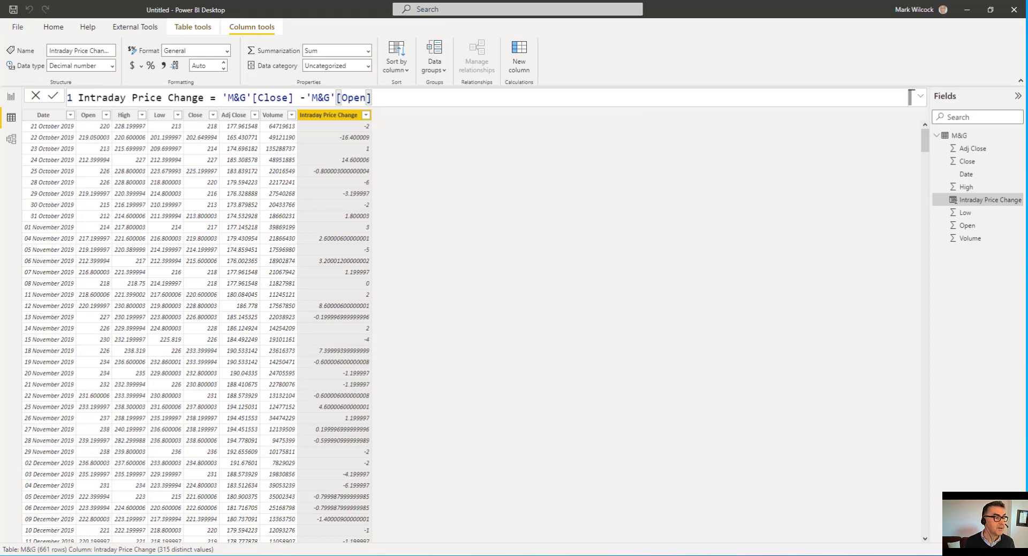
# On the share price report, set the column colours to rule-based formatting on Intraday Price Change
pyautogui.click(11, 98)
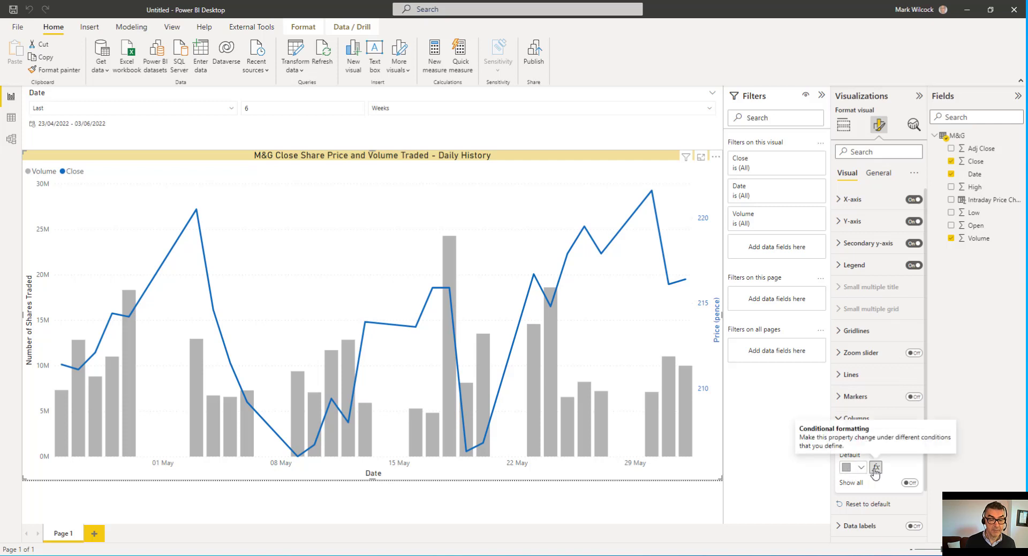
pyautogui.click(875, 468)
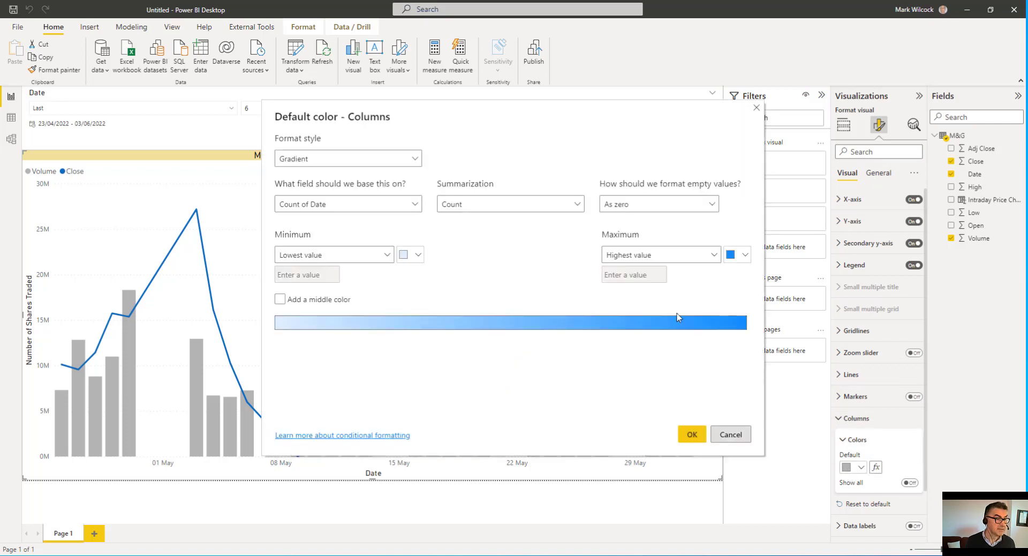
pyautogui.click(418, 163)
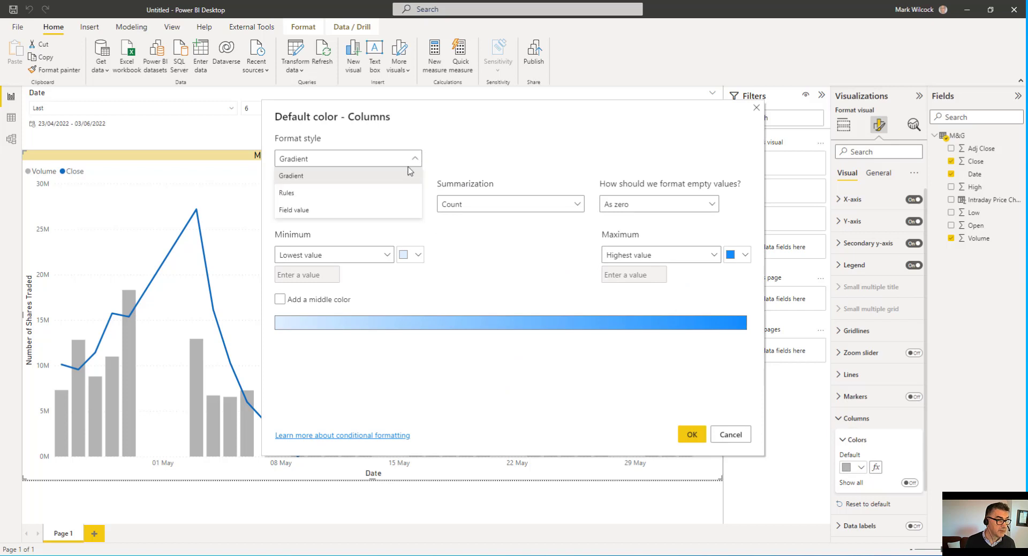
pyautogui.click(381, 193)
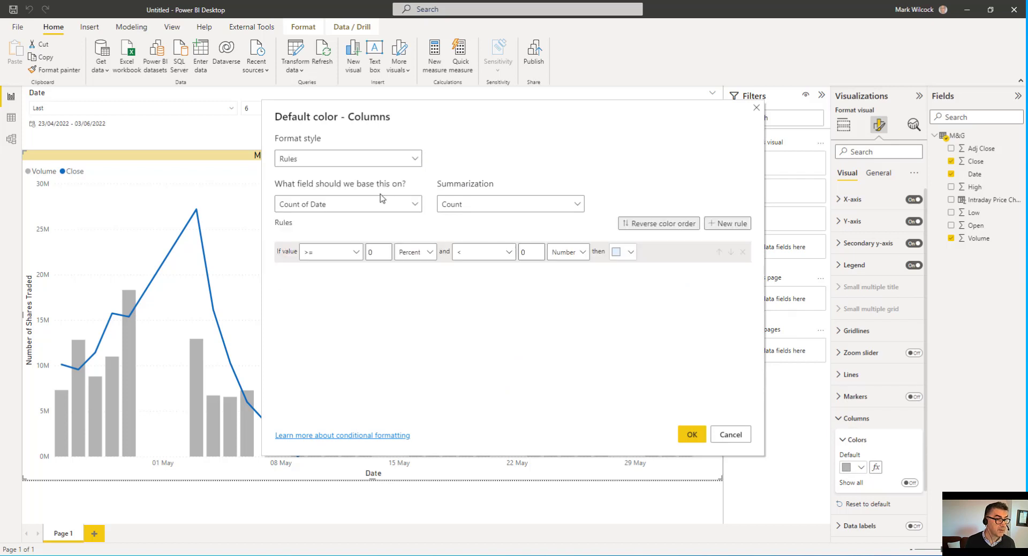
pyautogui.click(385, 205)
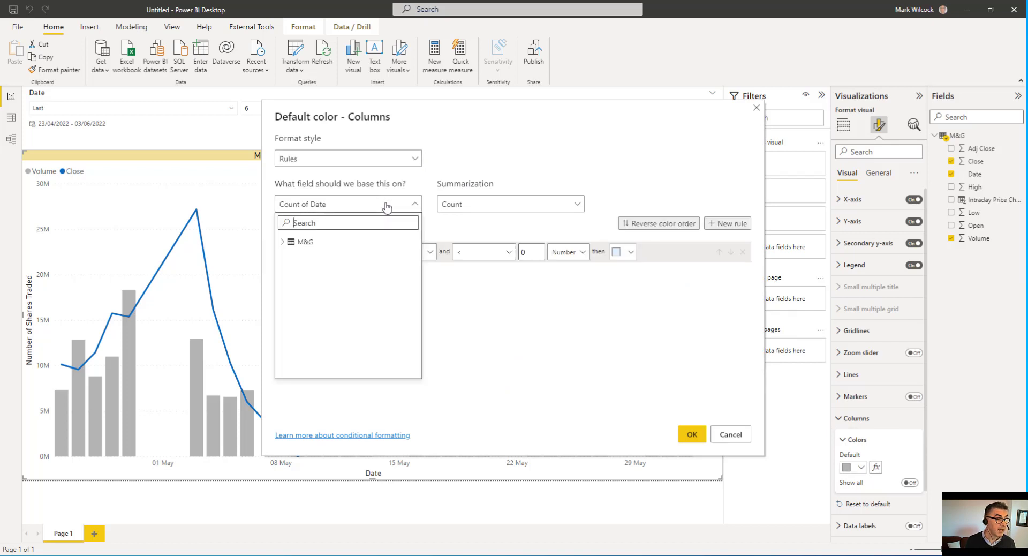
pyautogui.click(282, 241)
pyautogui.click(323, 307)
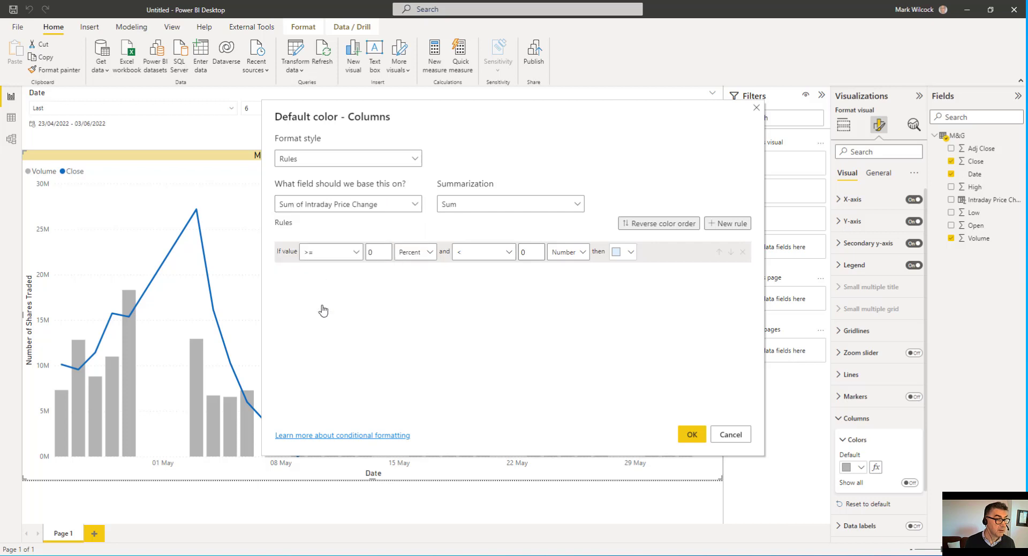
# Add a first Number rule that colours bars dark red from the minimum up to 0
pyautogui.doubleClick(377, 253)
pyautogui.press('BackSpace')
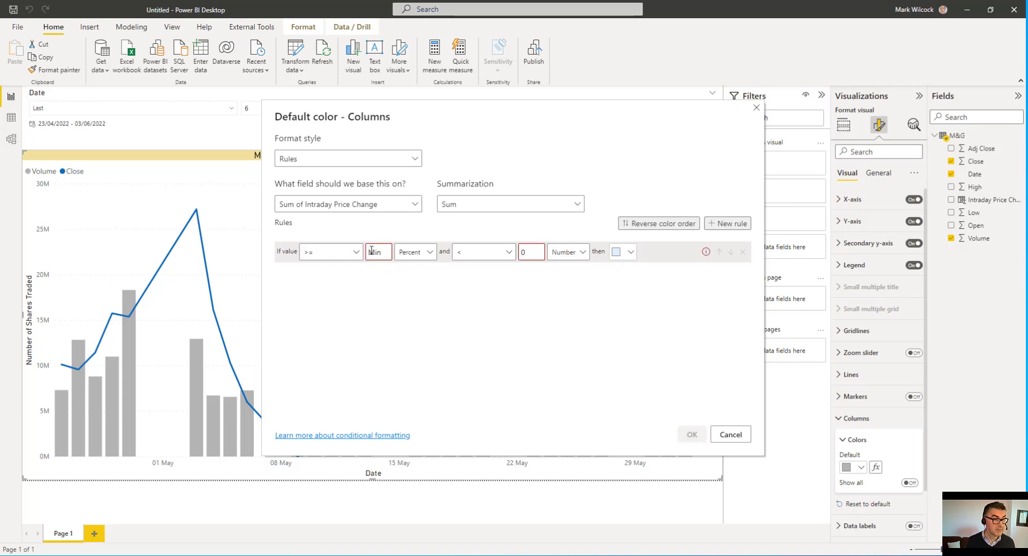
pyautogui.click(417, 252)
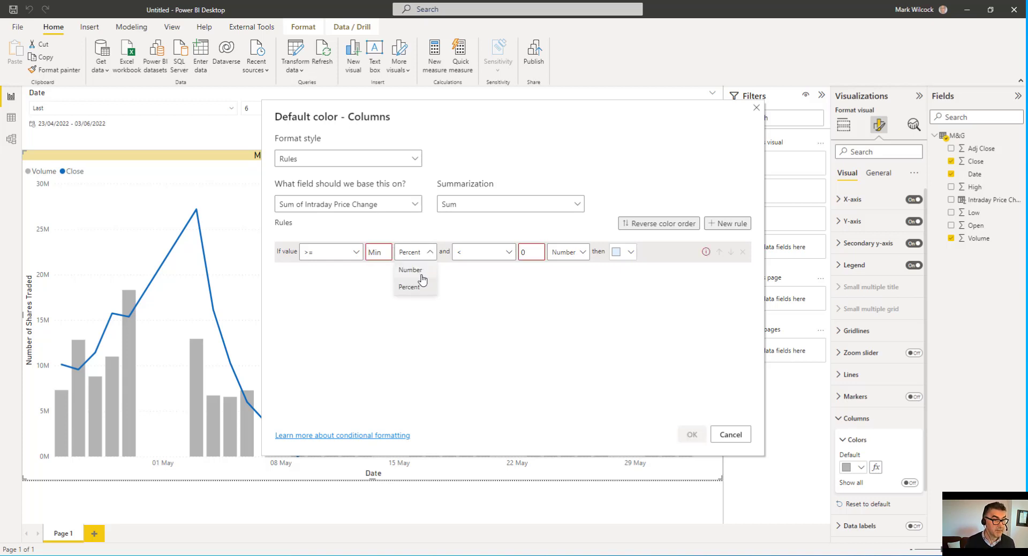
pyautogui.click(410, 270)
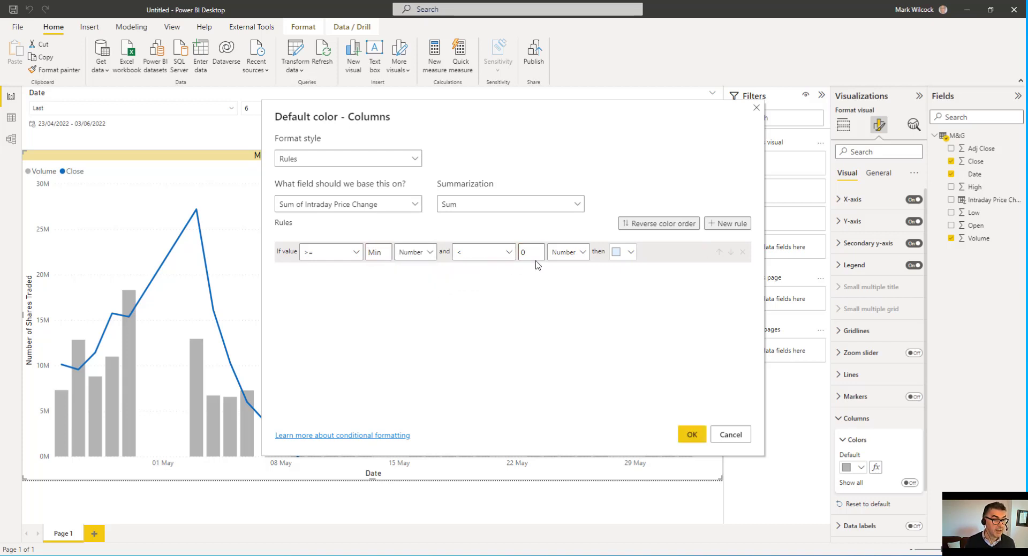
pyautogui.click(630, 253)
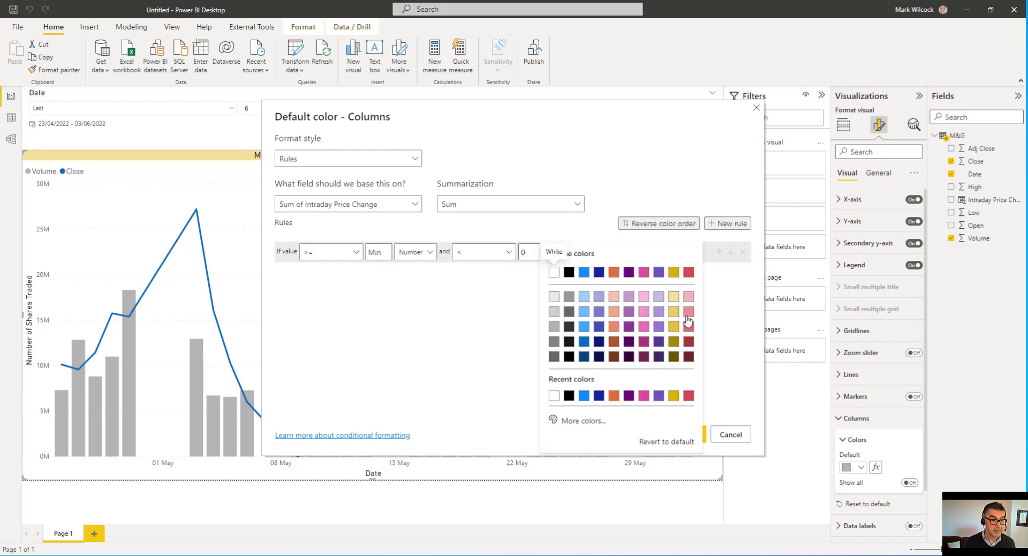
pyautogui.click(690, 342)
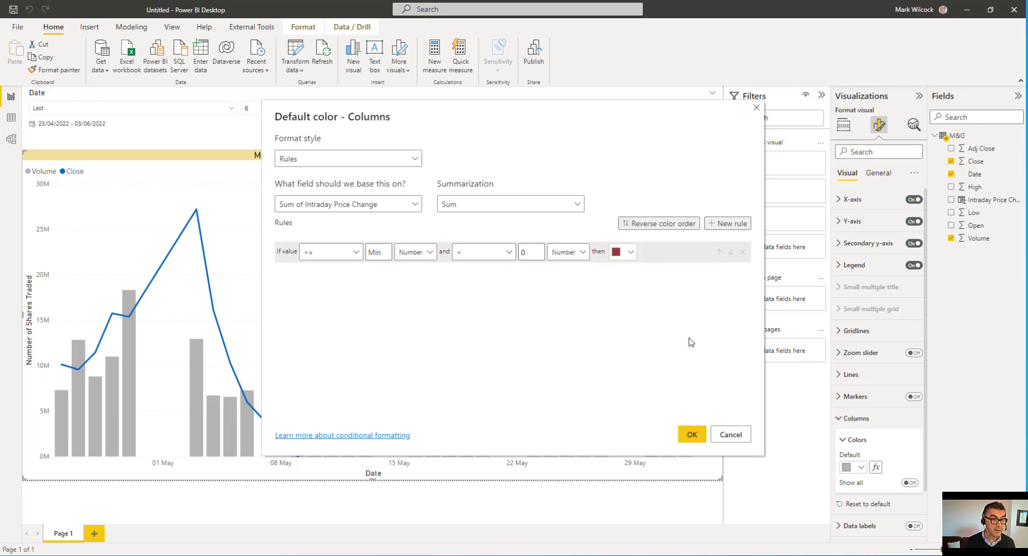
# Add a second Number rule that colours bars green from 0 to the maximum, and apply the rules
pyautogui.click(721, 224)
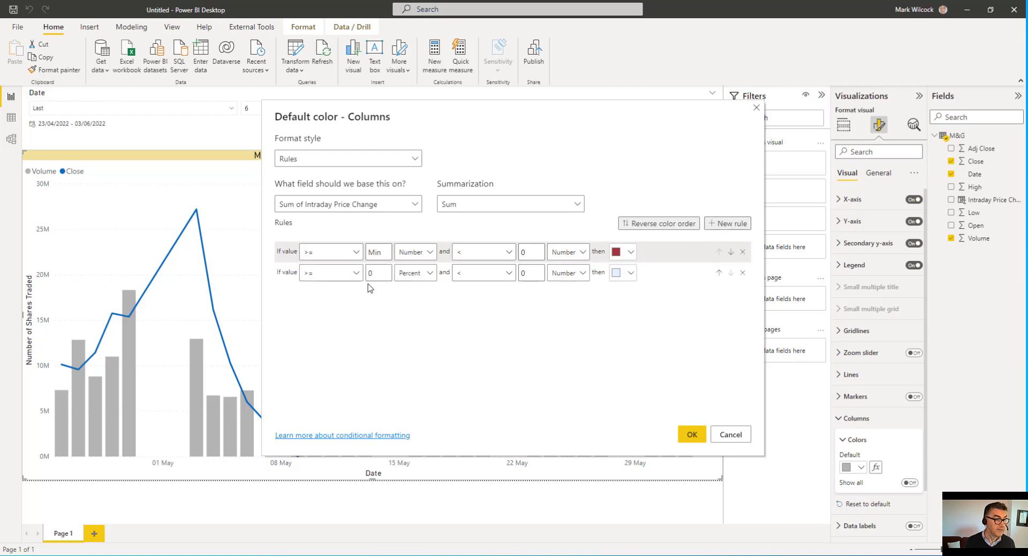
pyautogui.click(412, 273)
pyautogui.click(409, 290)
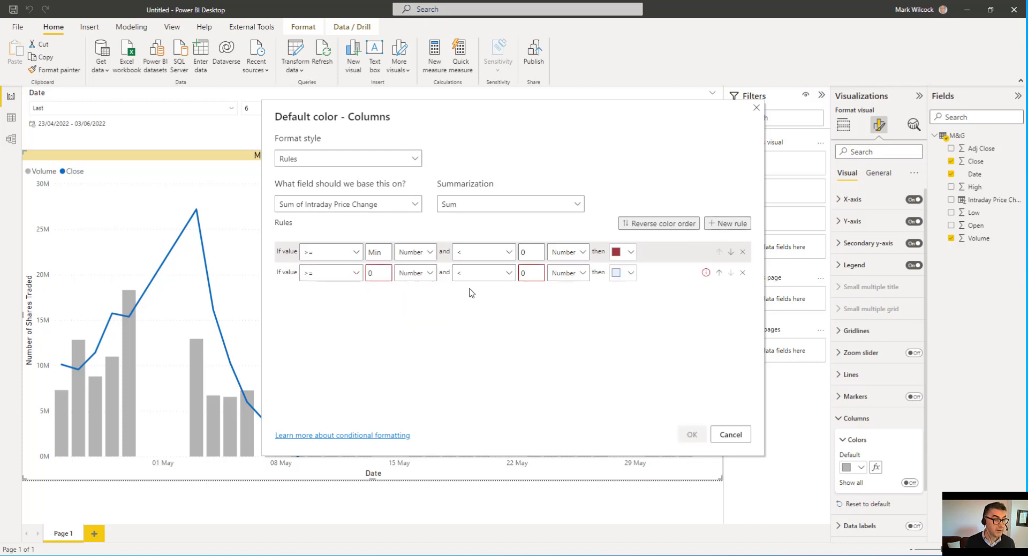
pyautogui.click(525, 273)
pyautogui.press('BackSpace')
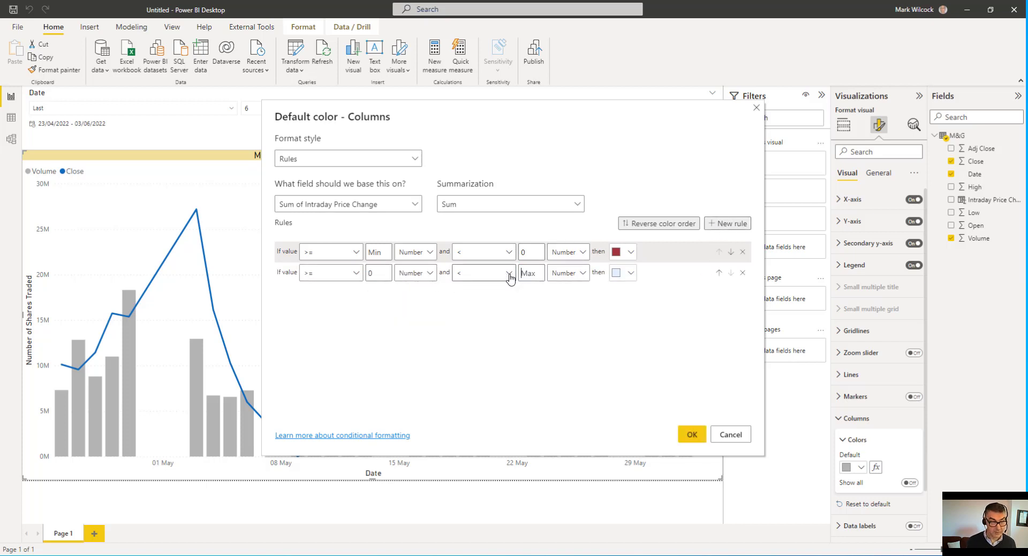
pyautogui.click(623, 274)
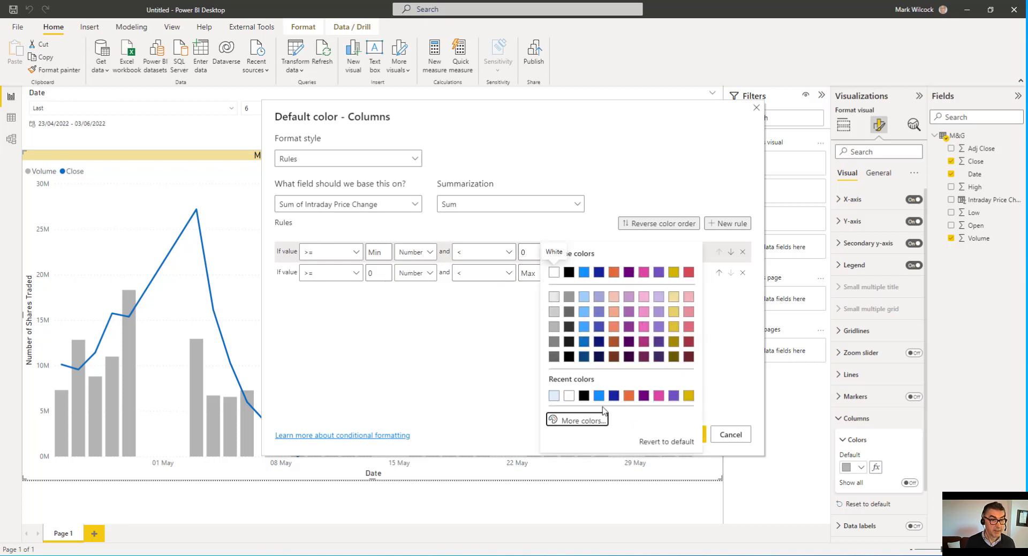
pyautogui.click(587, 420)
pyautogui.hotkey('ctrl', 'v')
pyautogui.press('Return')
pyautogui.click(692, 433)
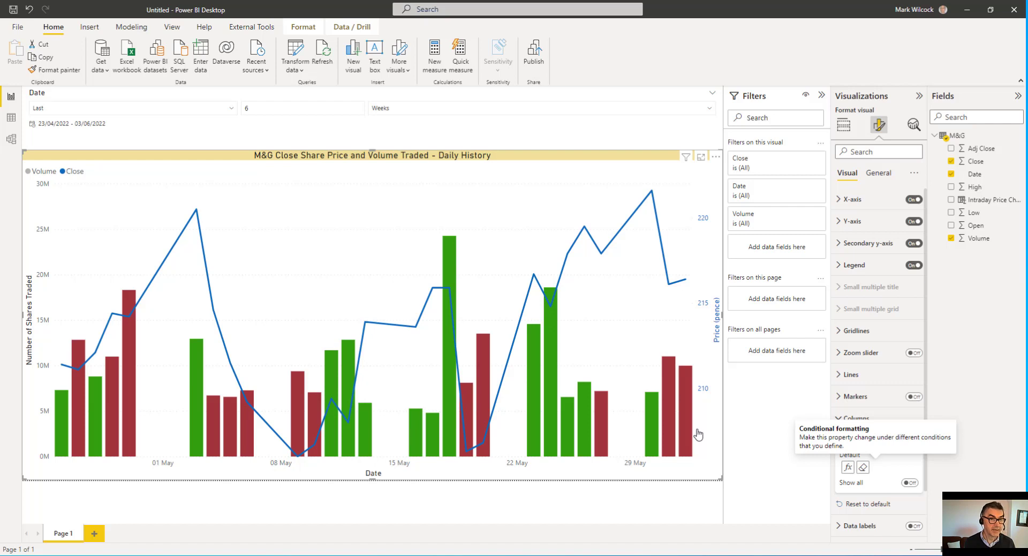
pyautogui.click(535, 133)
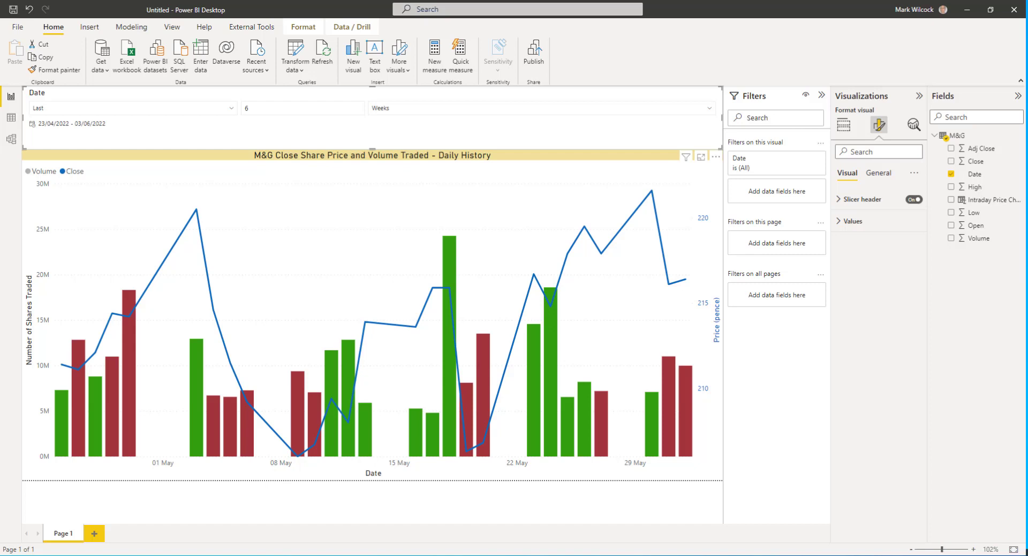
# In the M&G table, create the measure Y Axis Range Max = MAX('M&G'[Volume])
pyautogui.click(957, 135)
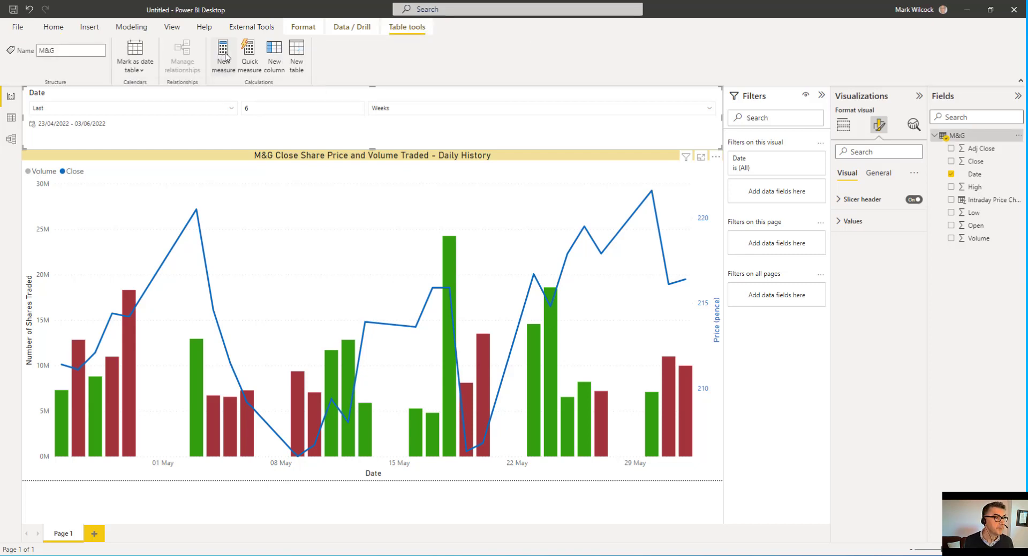
pyautogui.click(224, 56)
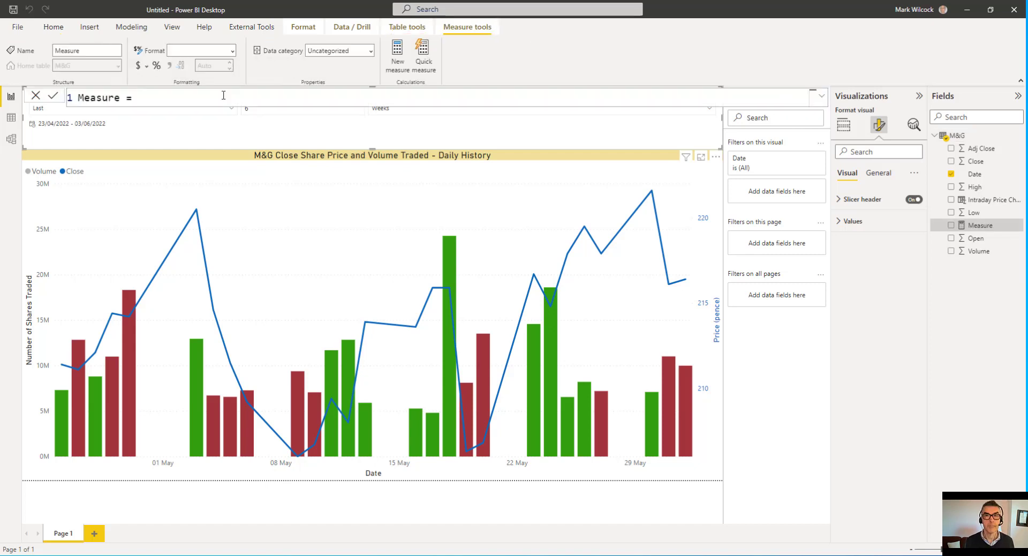
pyautogui.doubleClick(81, 98)
pyautogui.write('Y Axis Range Max')
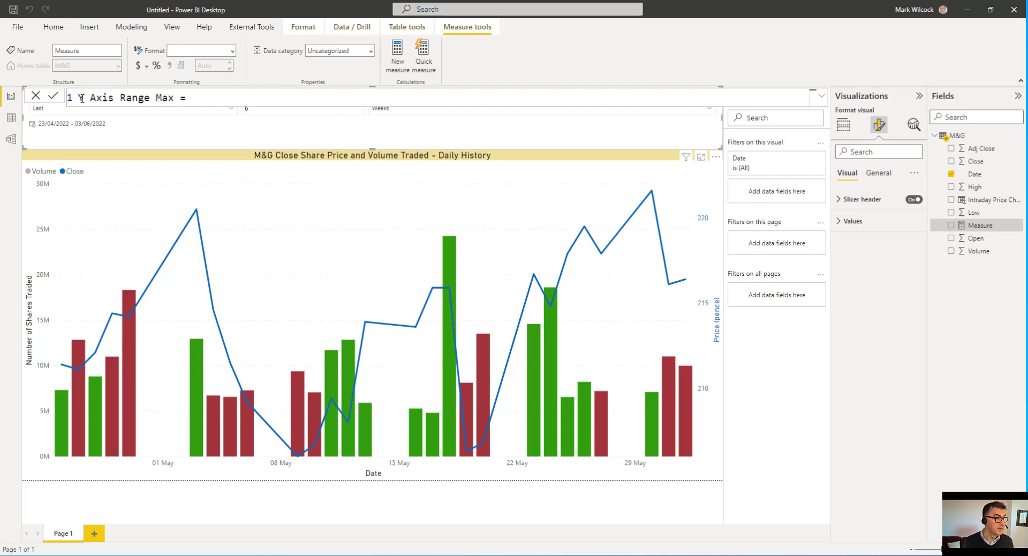
pyautogui.click(205, 97)
pyautogui.write('MAX(')
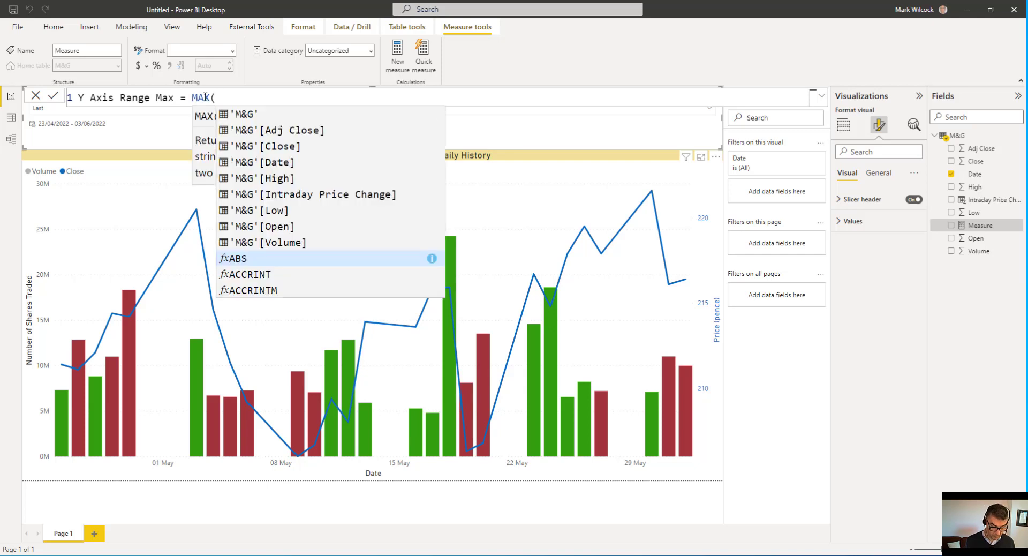
pyautogui.write('volu')
pyautogui.press('Tab')
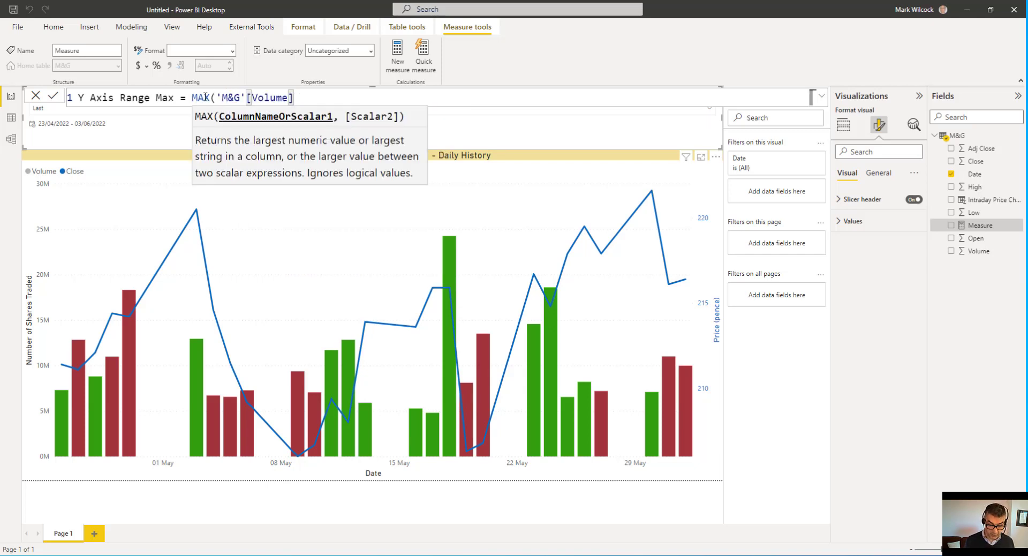
pyautogui.write(')')
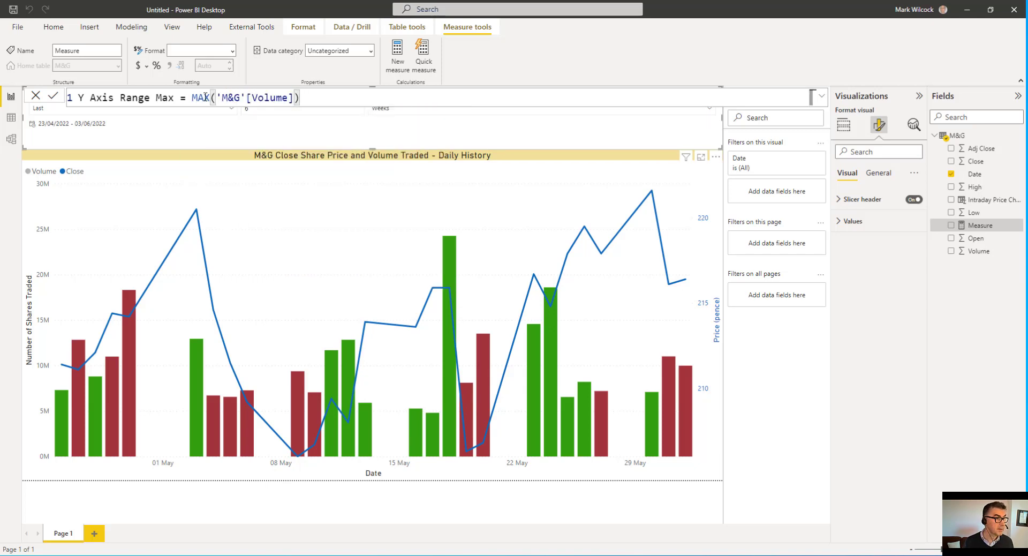
pyautogui.click(53, 95)
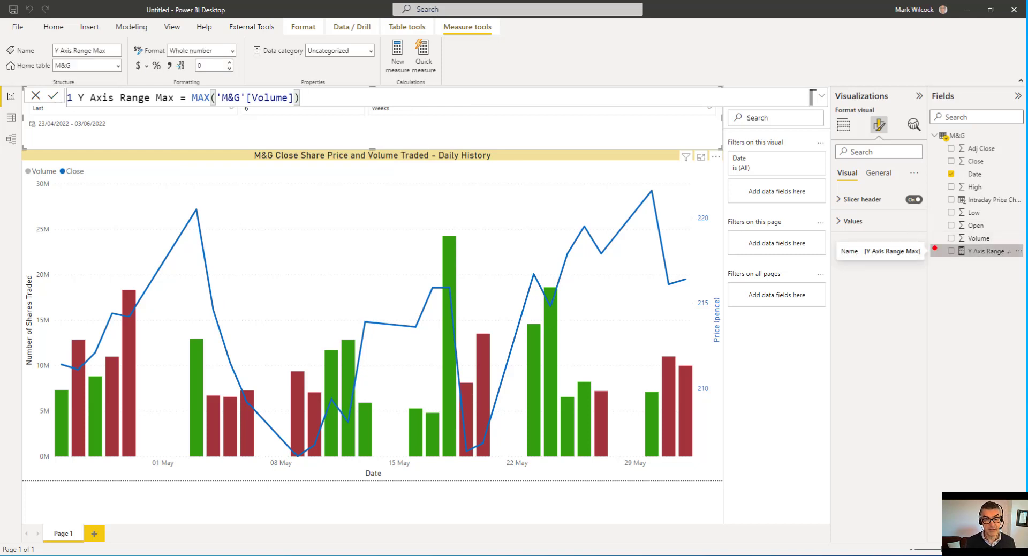
# Narrow the Date slicer and add a card above the chart showing Y Axis Range Max
pyautogui.moveTo(929, 243); pyautogui.dragTo(1004, 263)
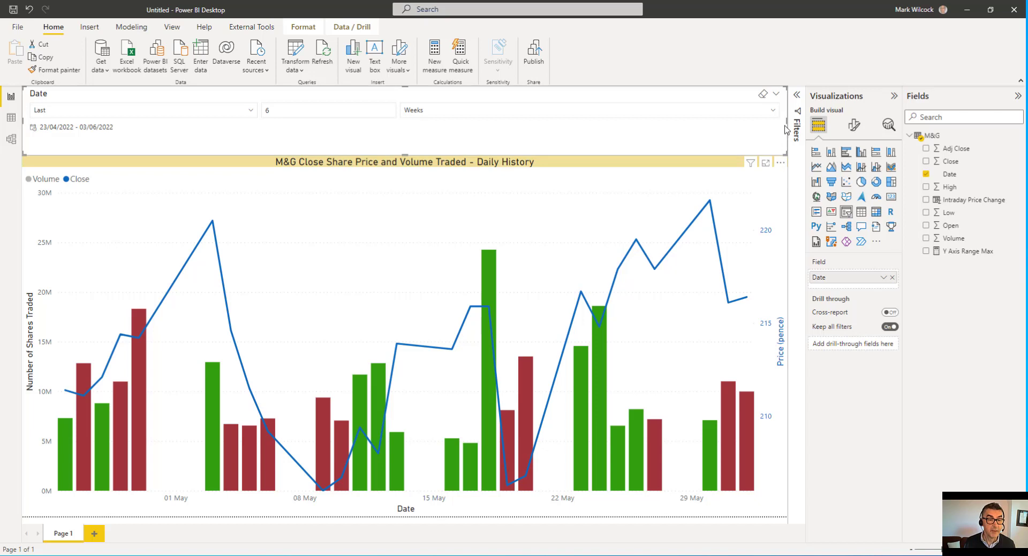
pyautogui.moveTo(786, 122); pyautogui.dragTo(648, 133)
pyautogui.click(697, 125)
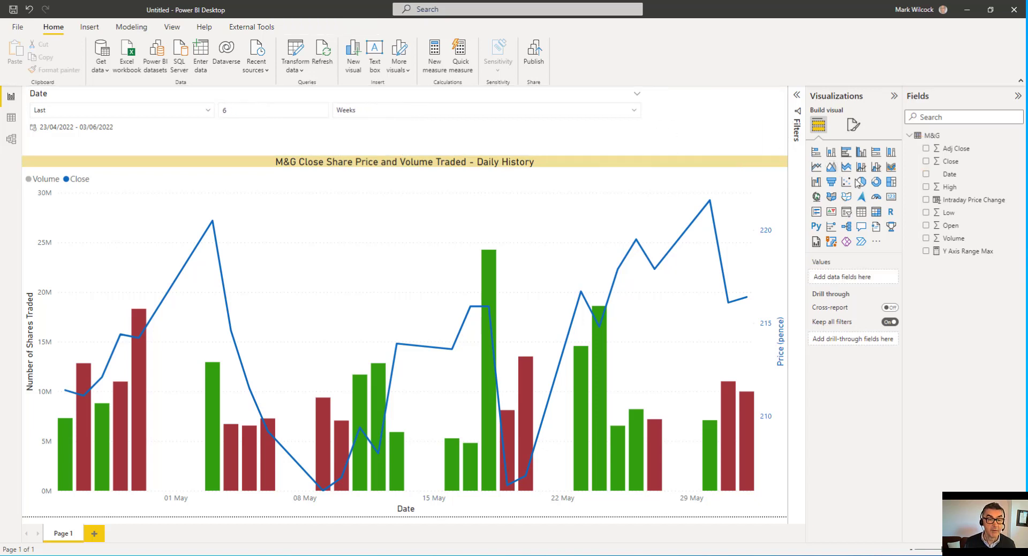
pyautogui.click(891, 201)
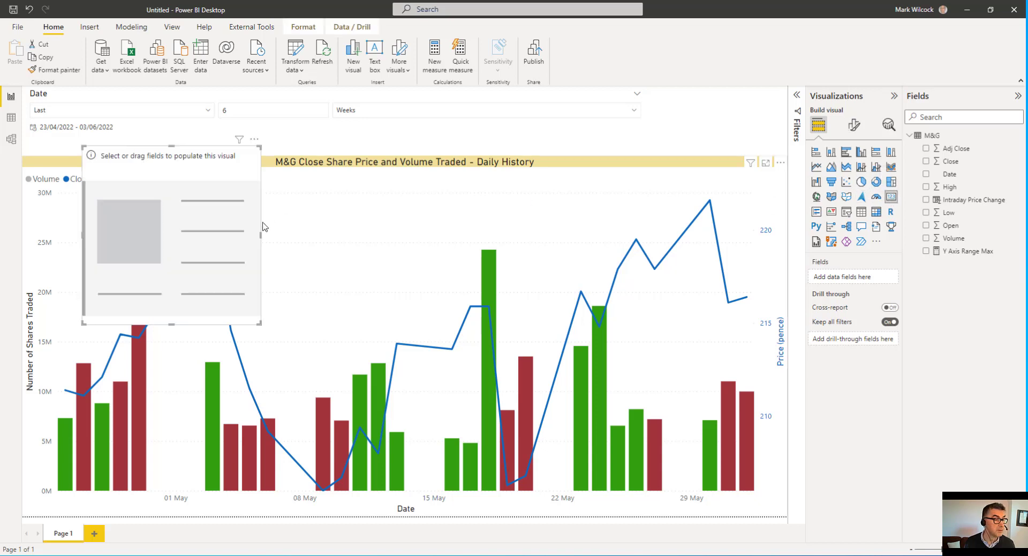
pyautogui.moveTo(222, 194); pyautogui.dragTo(751, 145)
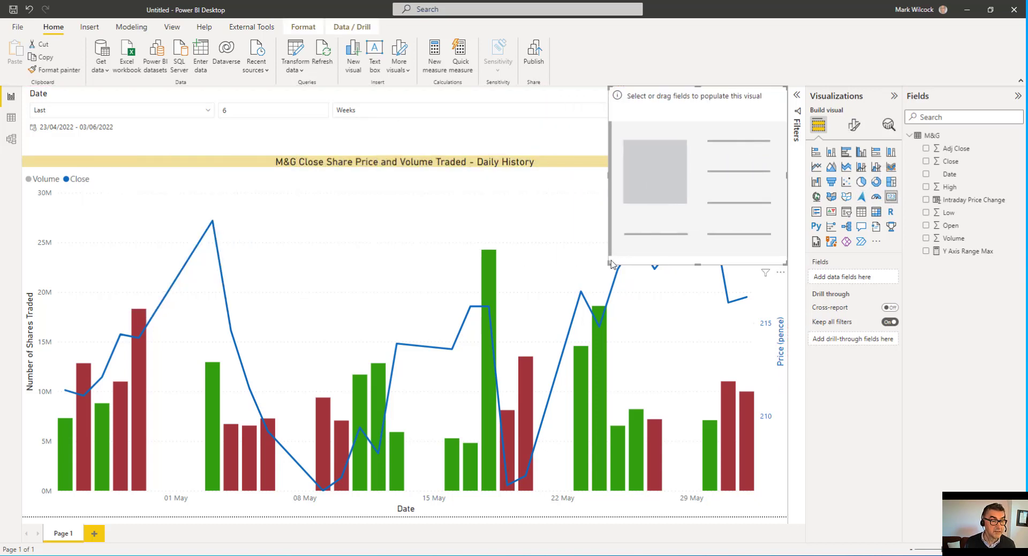
pyautogui.moveTo(608, 262); pyautogui.dragTo(649, 150)
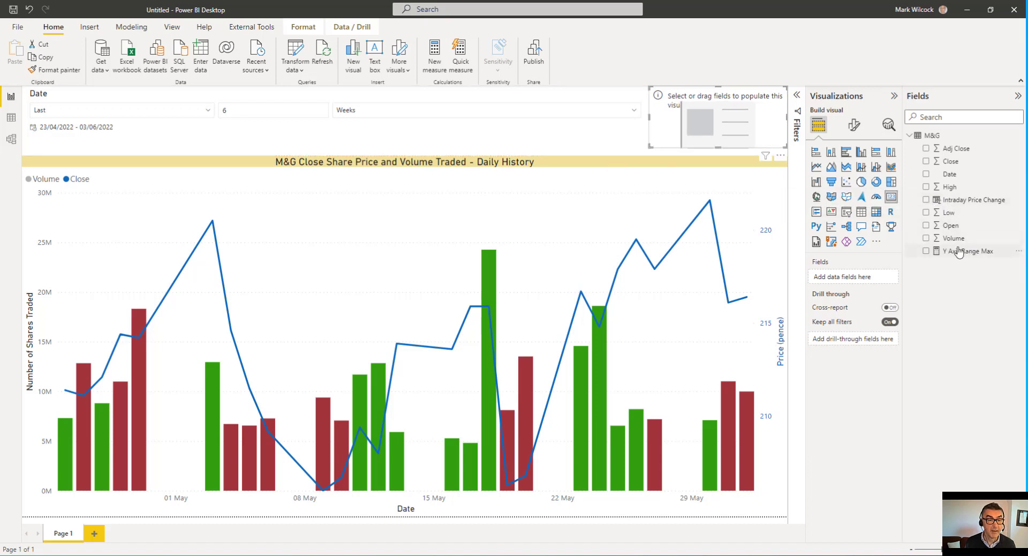
pyautogui.moveTo(951, 250); pyautogui.dragTo(748, 128)
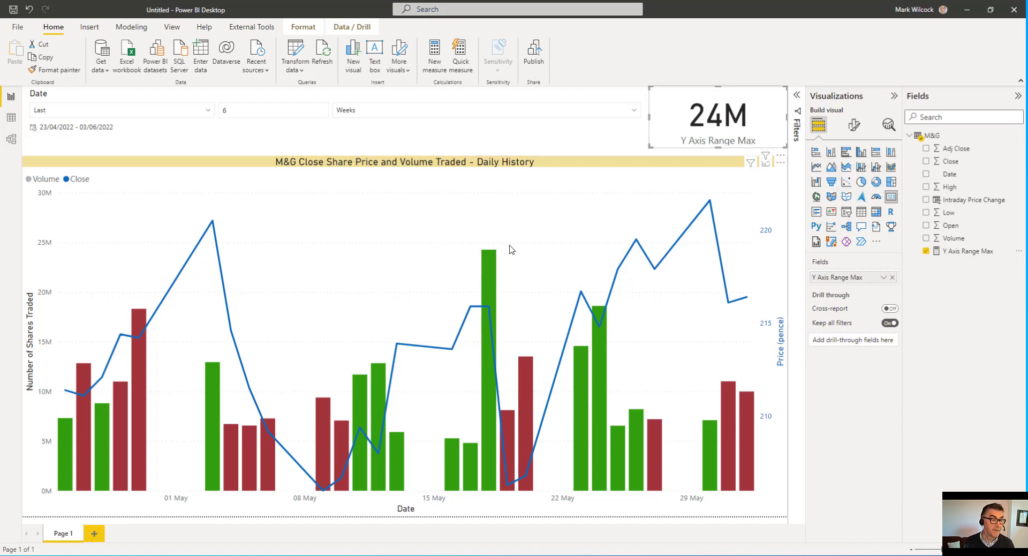
# Clear the Date slicer filter so the chart spans the full 2019–2022 history
pyautogui.moveTo(491, 267)
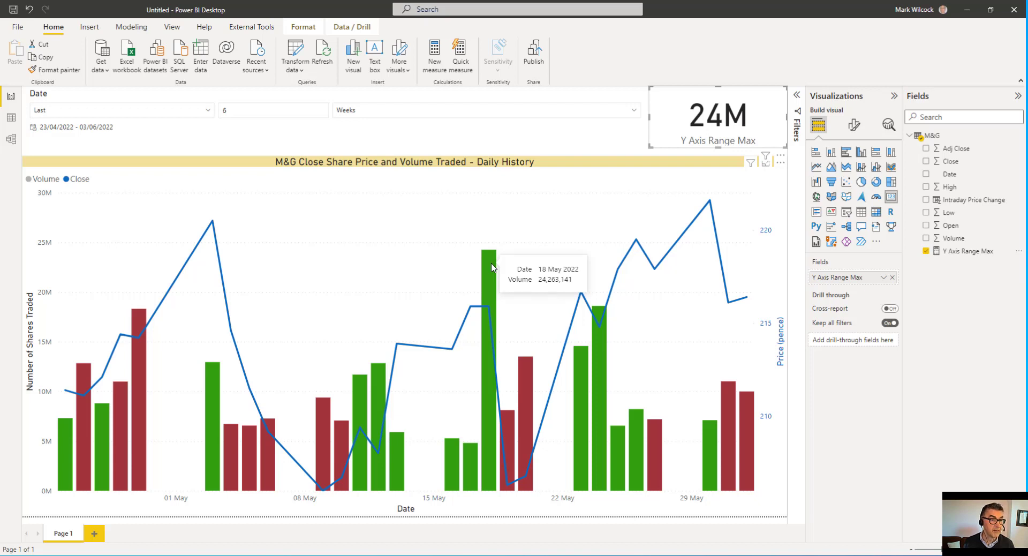
pyautogui.click(632, 124)
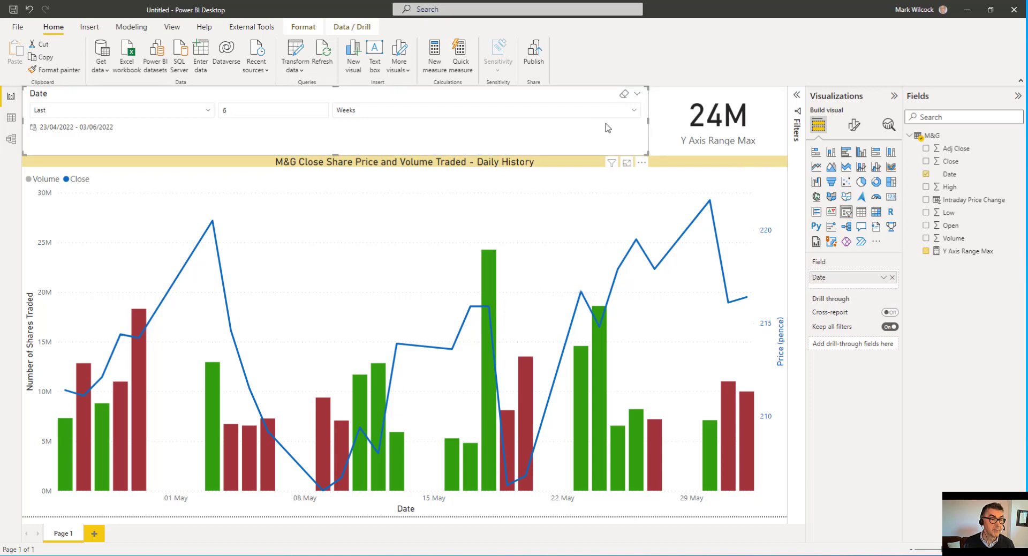
pyautogui.click(624, 97)
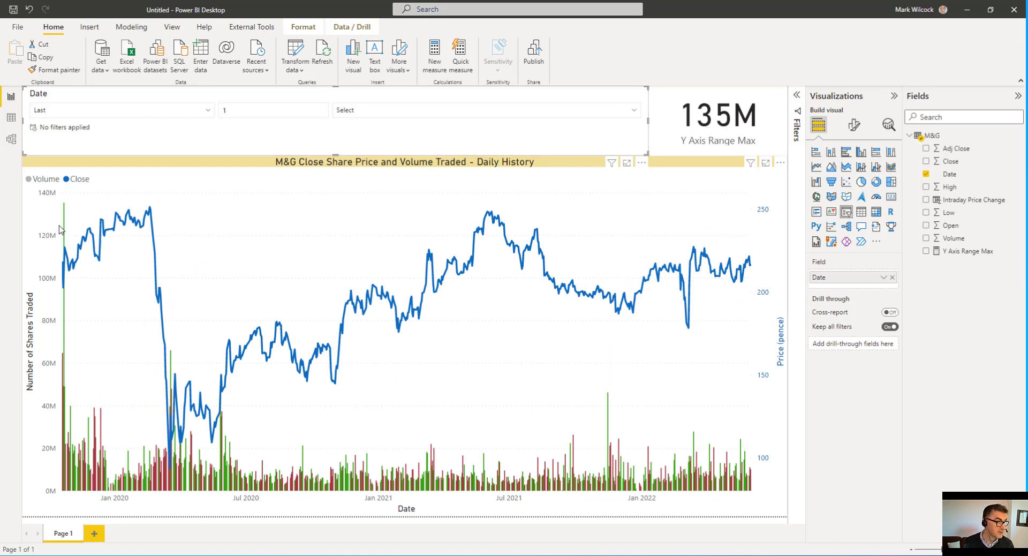
pyautogui.moveTo(64, 225)
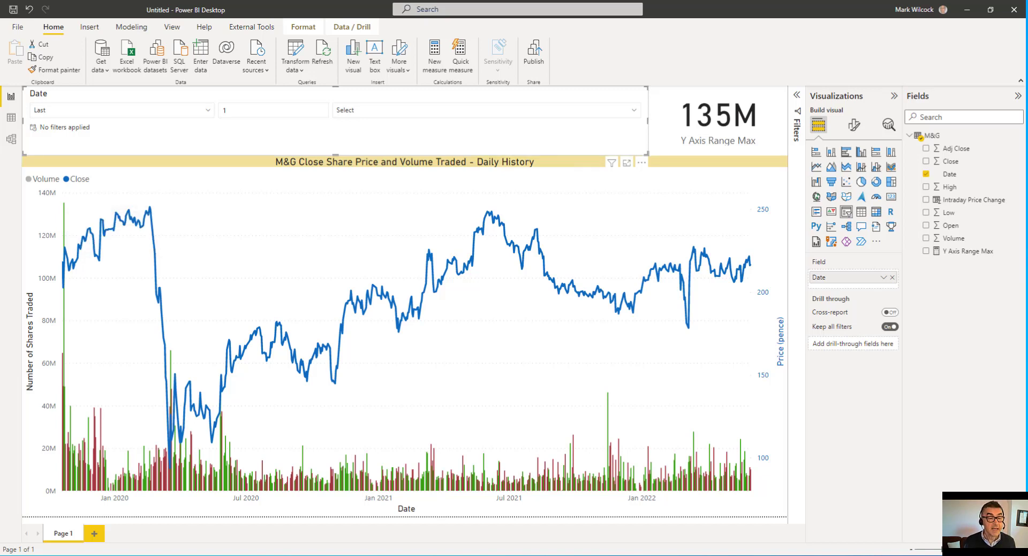
pyautogui.click(724, 131)
# Delete the Y Axis Range Max card and widen the Date slicer across the page
pyautogui.press('Delete')
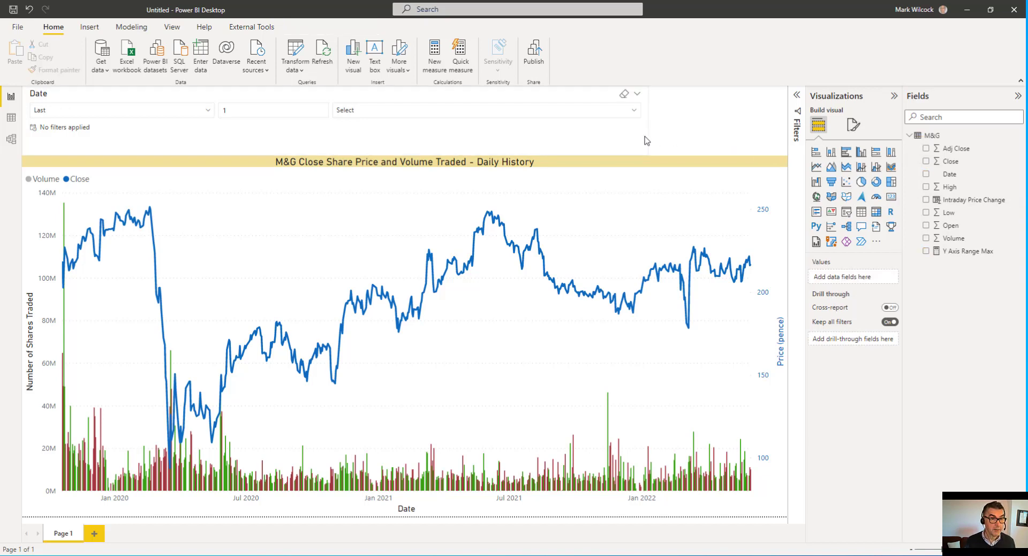
pyautogui.click(647, 123)
pyautogui.moveTo(648, 123); pyautogui.dragTo(796, 126)
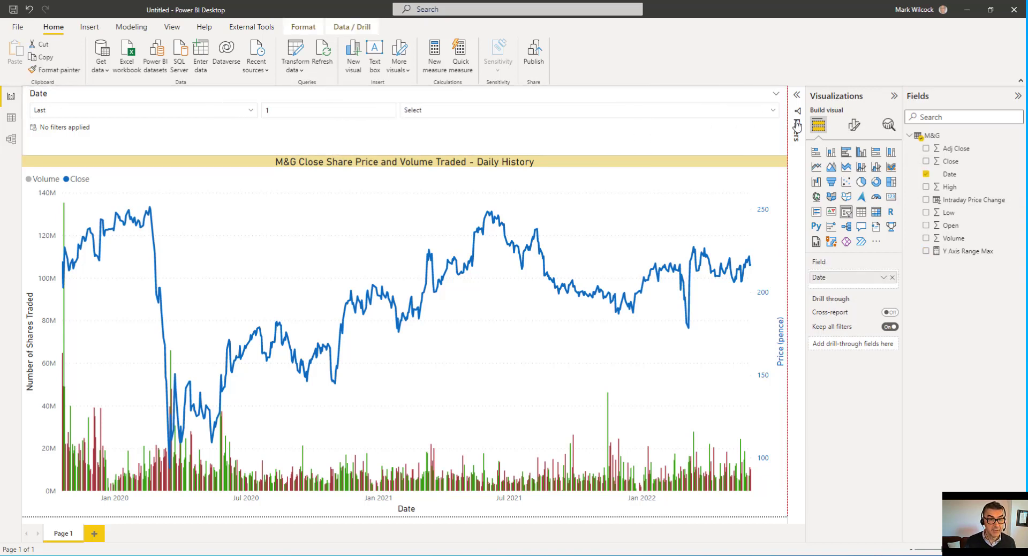
# Change the Y Axis Range Max measure to MAX('M&G'[Volume]) * 4
pyautogui.click(946, 251)
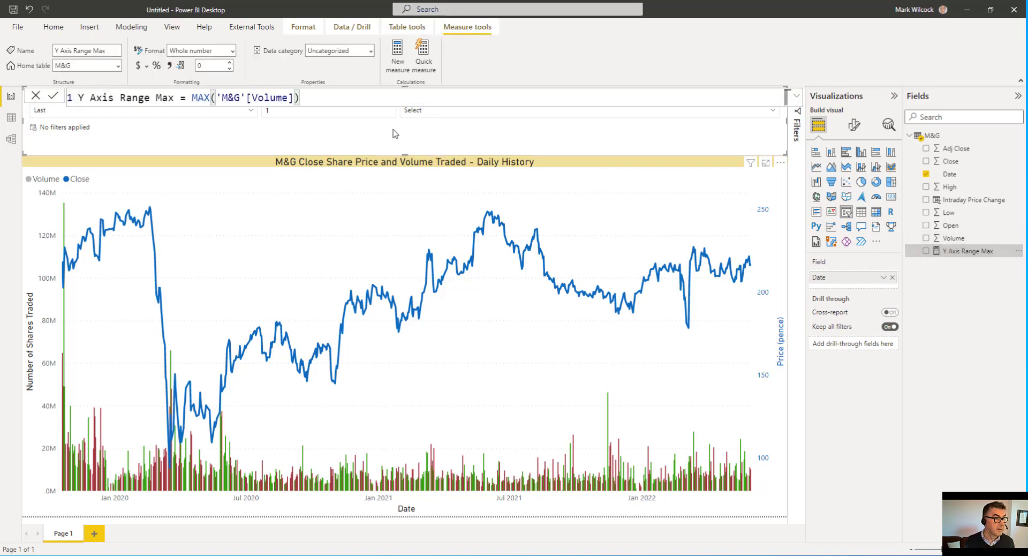
pyautogui.write('* ')
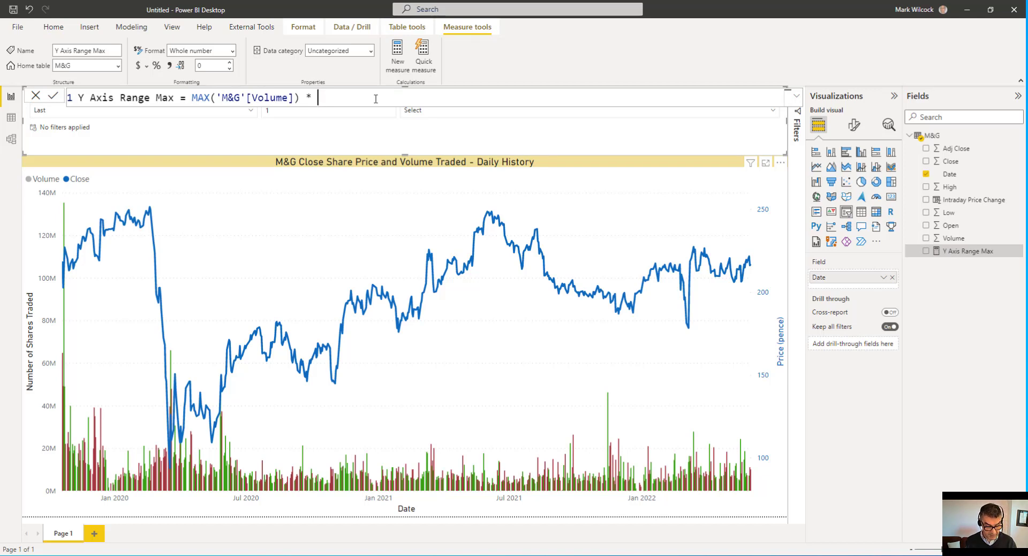
pyautogui.write('4')
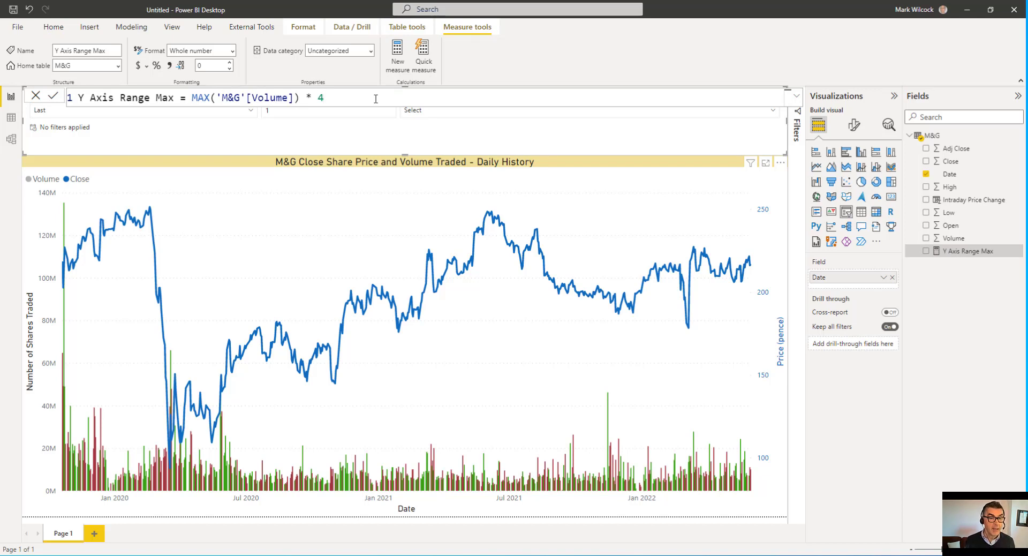
pyautogui.press('Return')
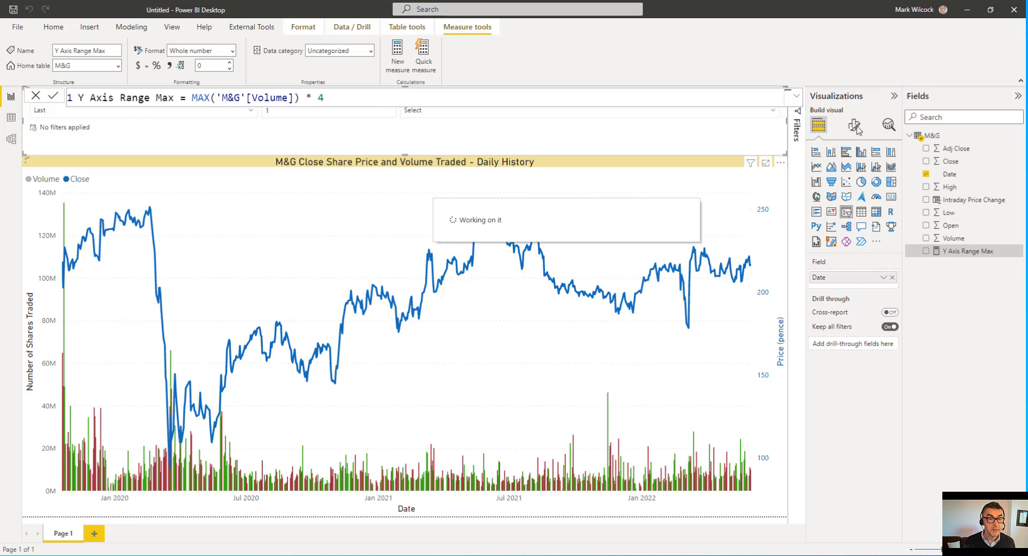
pyautogui.click(854, 125)
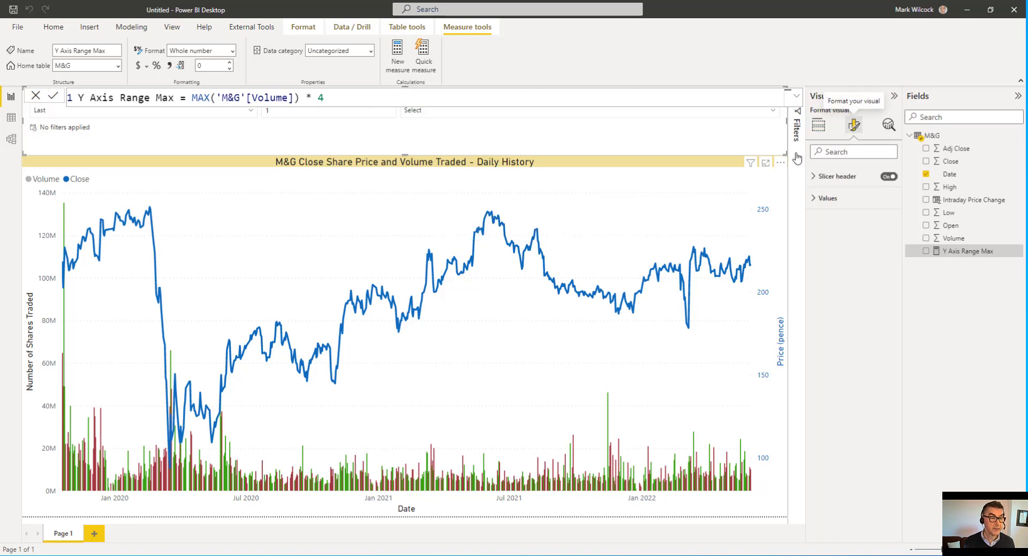
# Set the chart's Y-axis maximum to the field value of Y Axis Range Max
pyautogui.click(769, 207)
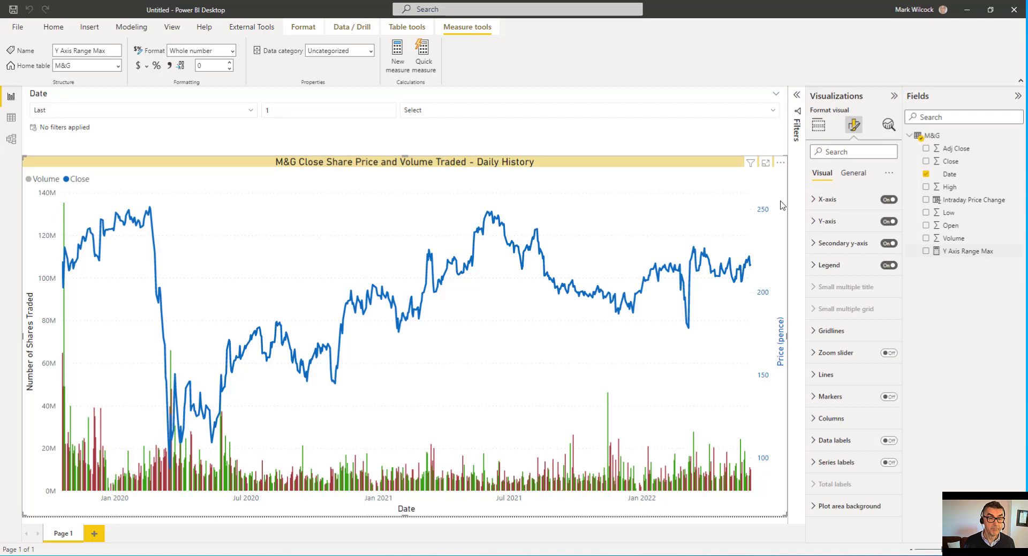
pyautogui.click(815, 225)
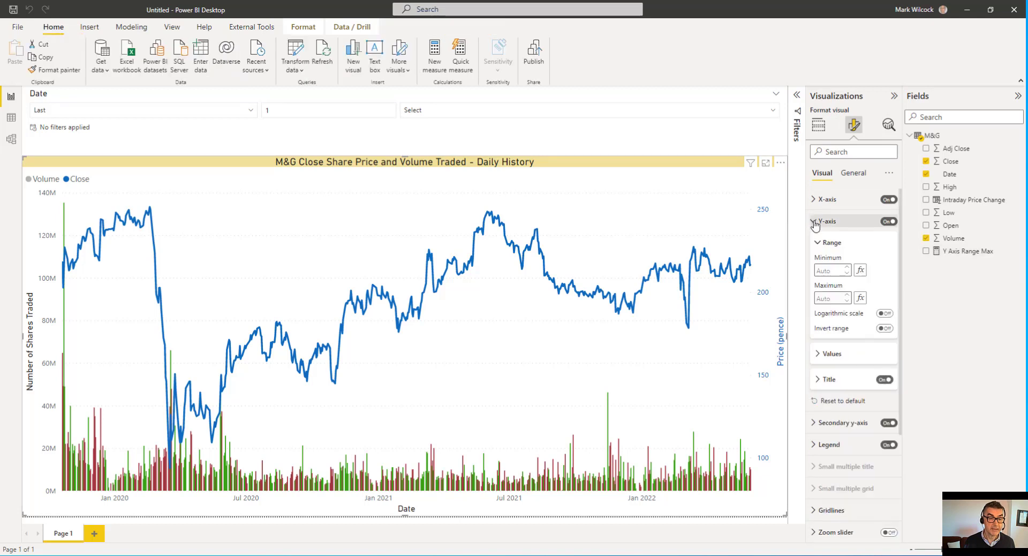
pyautogui.click(830, 300)
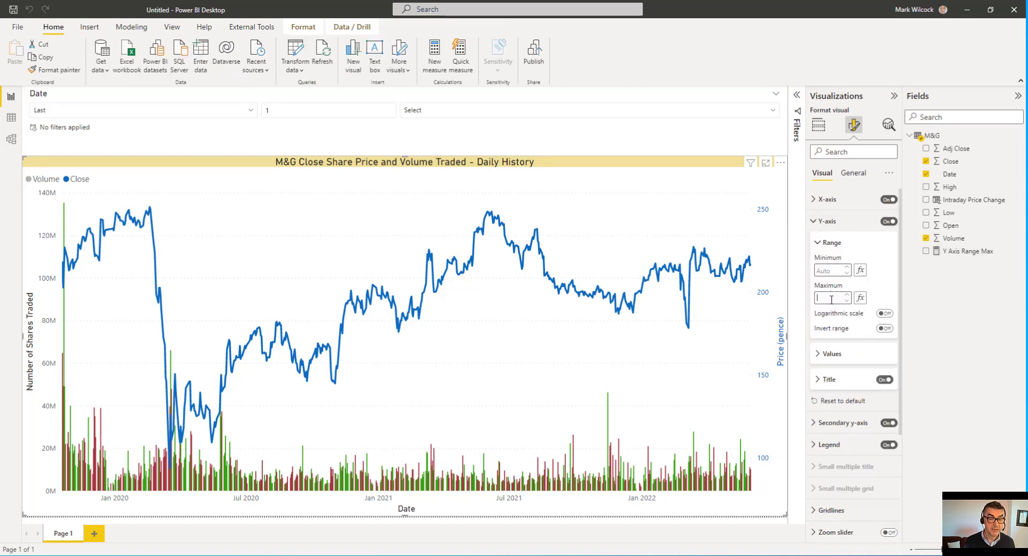
pyautogui.click(859, 299)
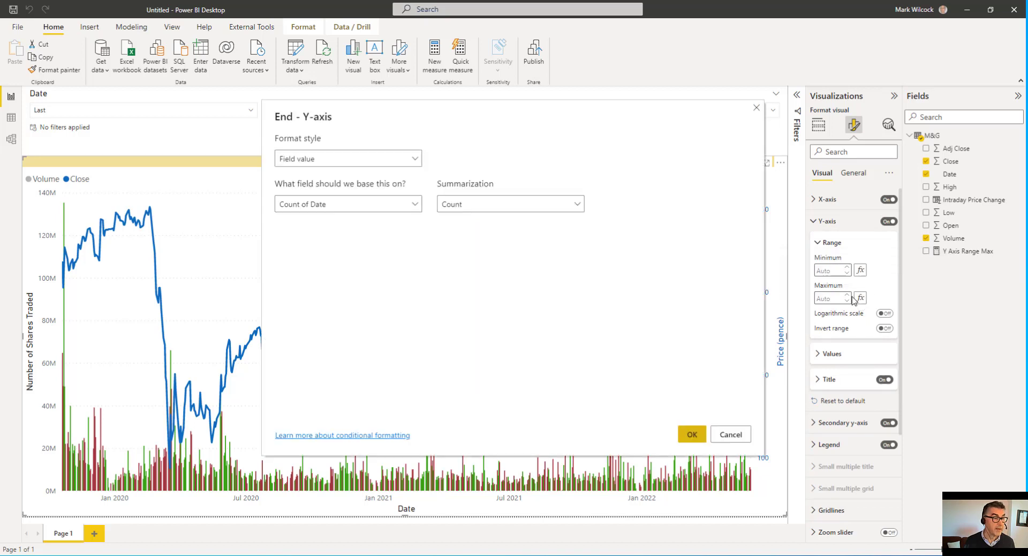
pyautogui.click(417, 160)
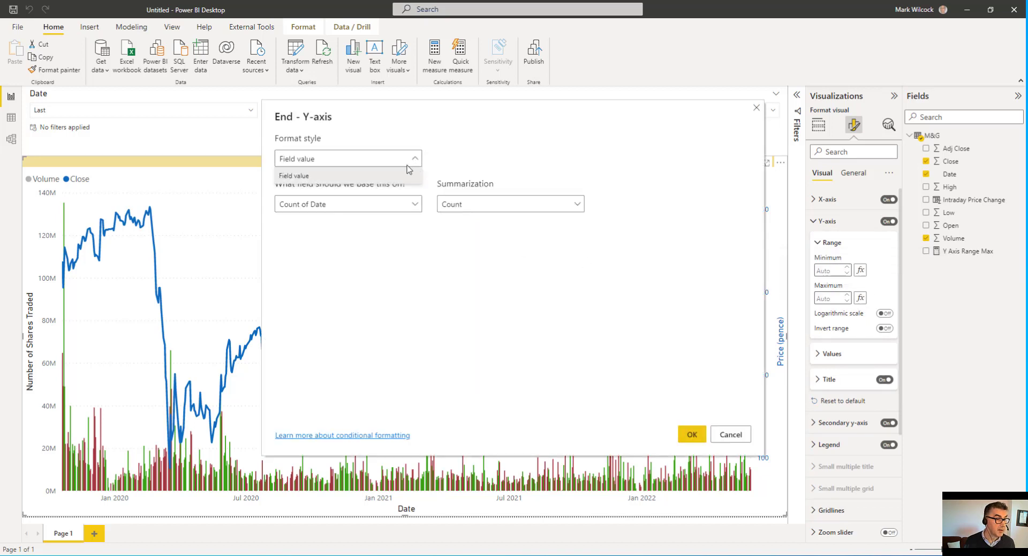
pyautogui.click(337, 203)
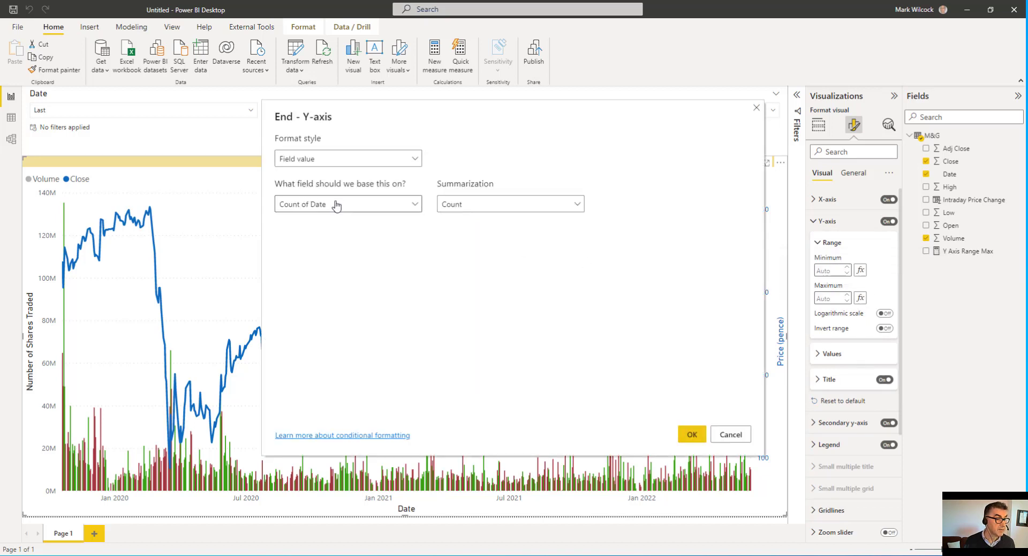
pyautogui.click(337, 203)
pyautogui.click(285, 243)
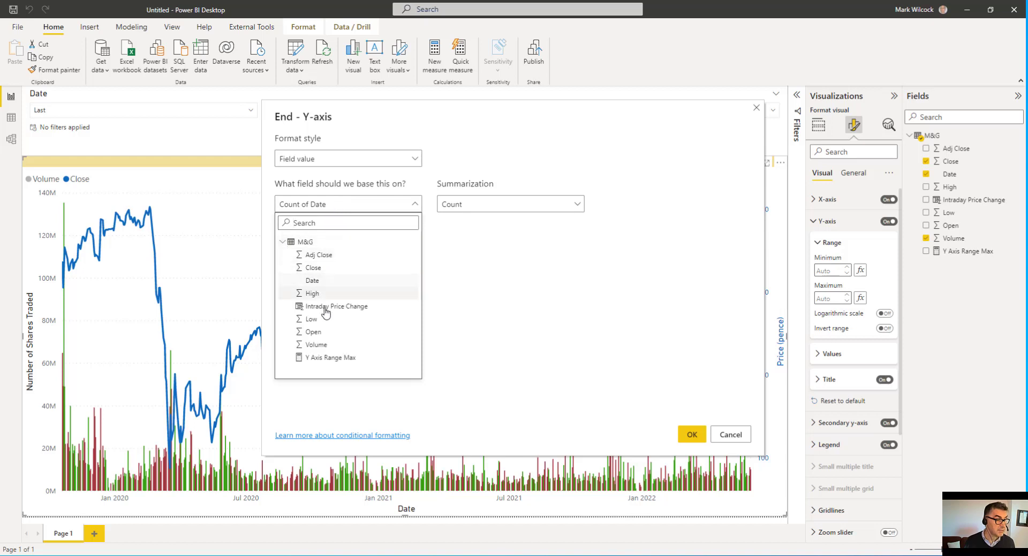
pyautogui.click(331, 357)
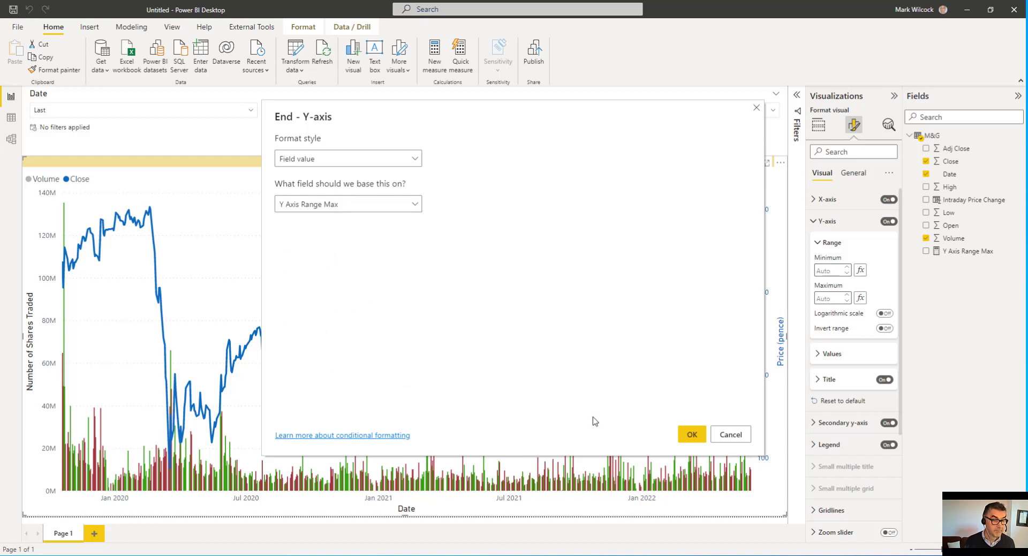
pyautogui.click(690, 435)
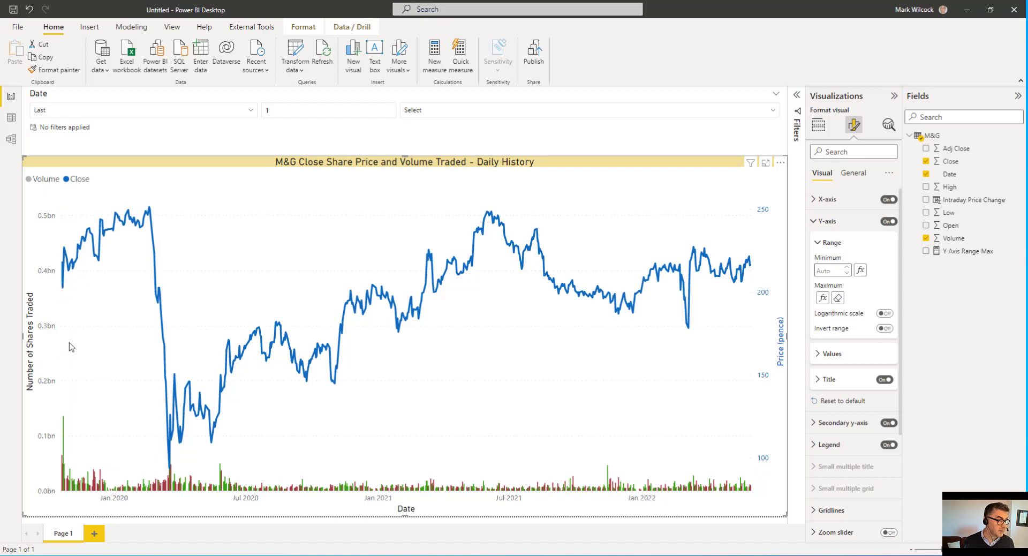
# Filter the Date slicer to the last 6 weeks to check the bars, then clear it
pyautogui.click(333, 114)
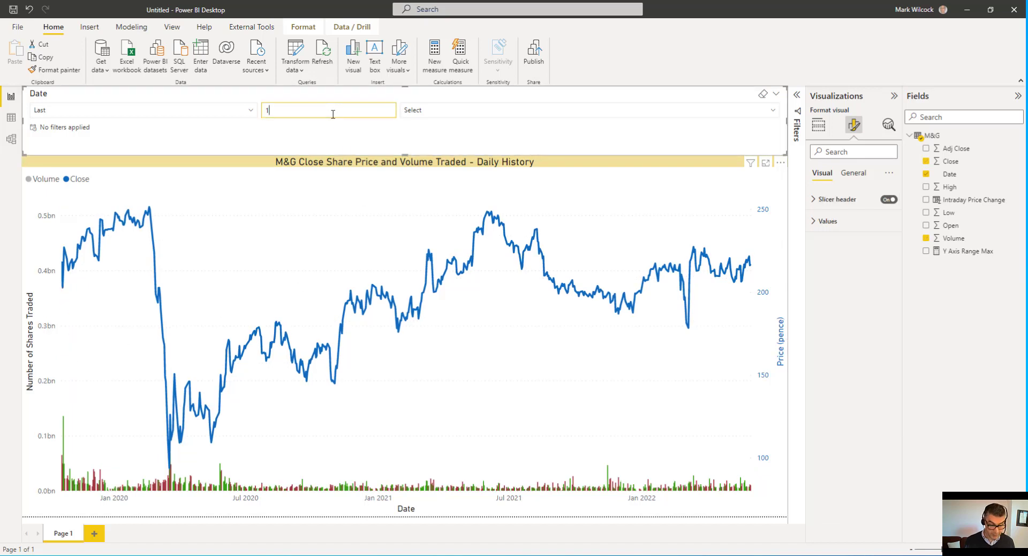
pyautogui.write('6')
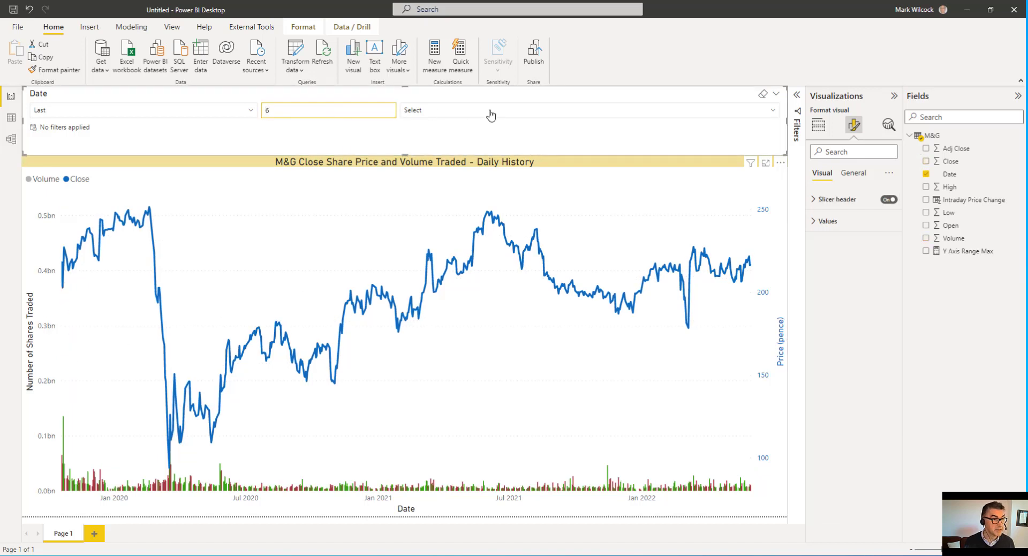
pyautogui.click(490, 114)
pyautogui.click(460, 138)
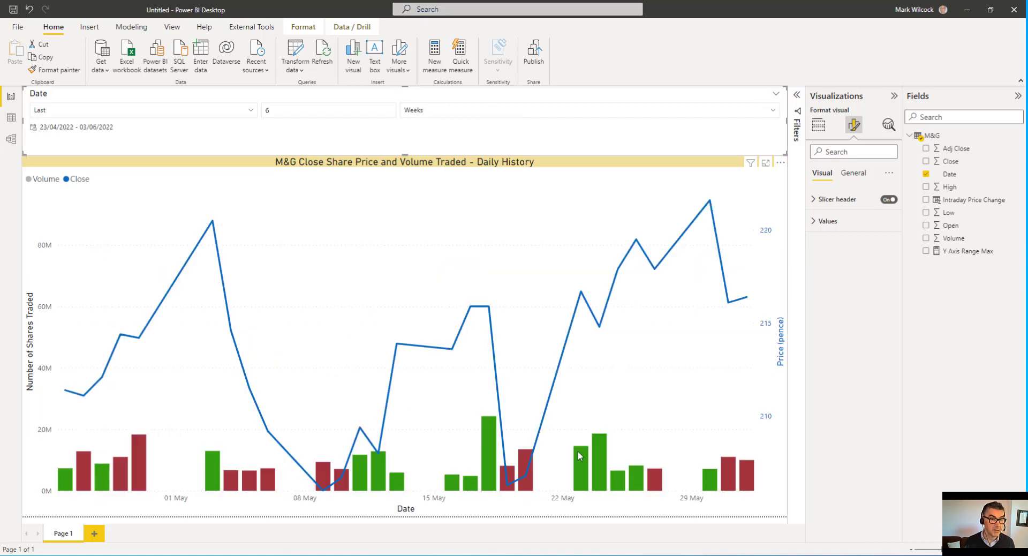
pyautogui.click(765, 94)
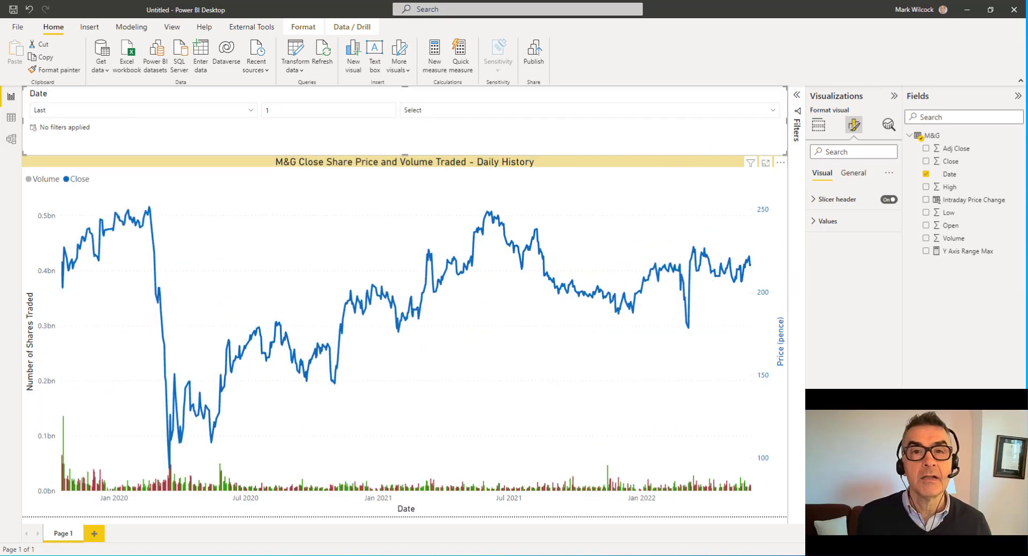